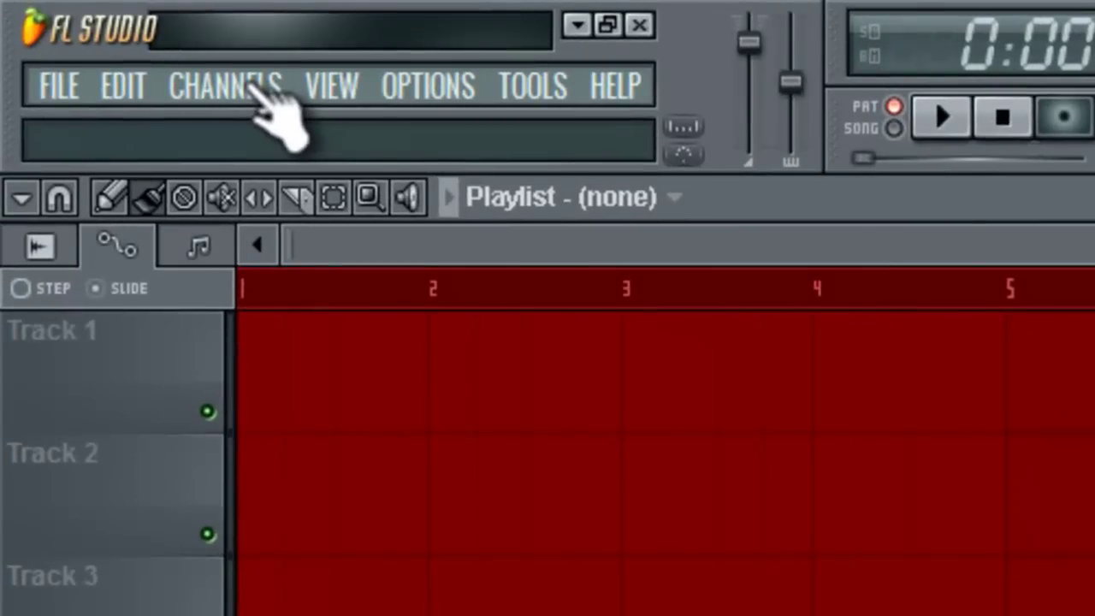
Add an FPC drum plugin to the project and audition its bottom-row pads, including Closed Hat.
{"action": "left_click", "coordinate": [252, 86]}
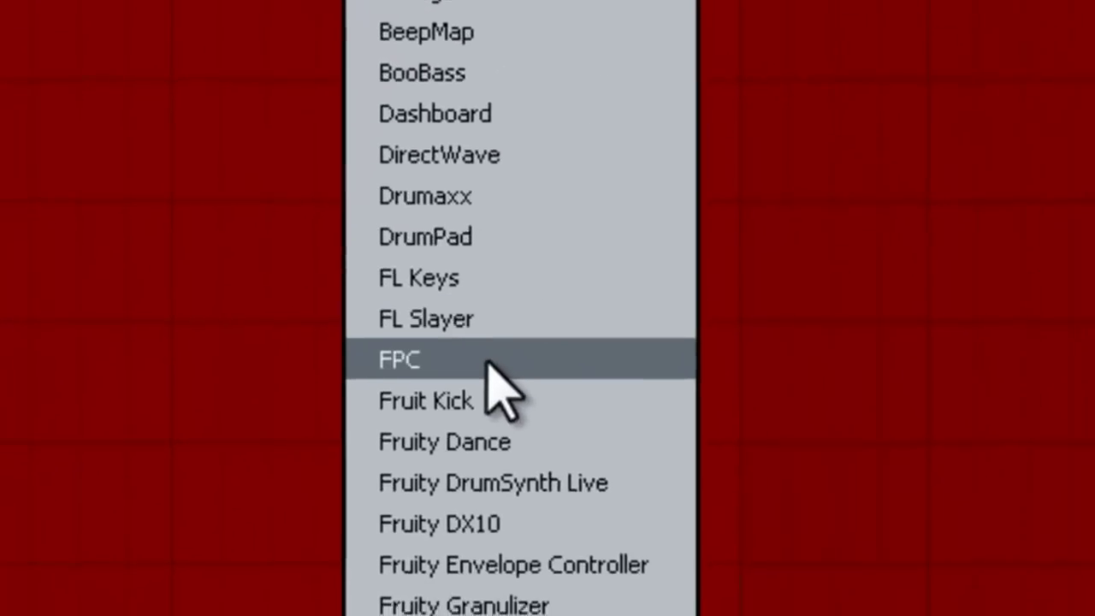
{"action": "left_click", "coordinate": [499, 368]}
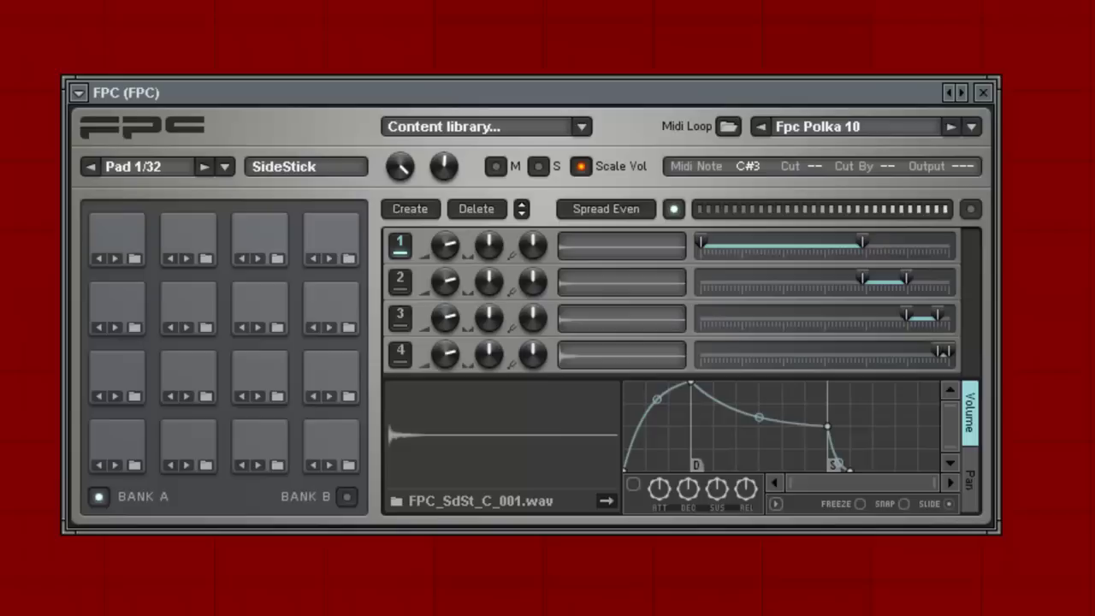
{"action": "left_click", "coordinate": [110, 443]}
{"action": "left_click", "coordinate": [251, 442]}
{"action": "left_click", "coordinate": [313, 440]}
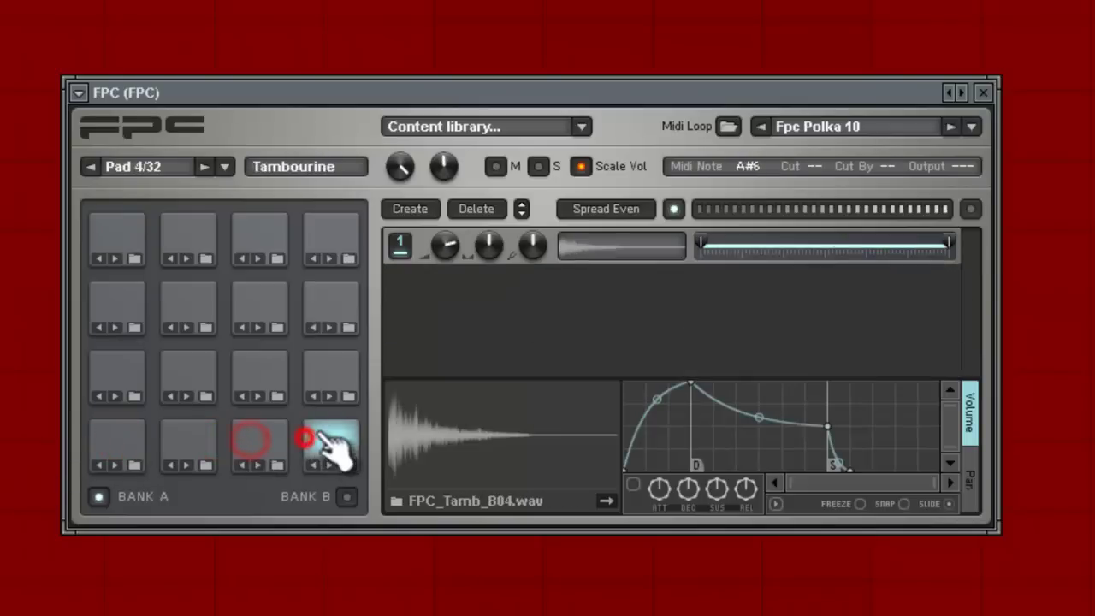
Audition the next two rows of FPC pads, including the Pedal Hi Hat.
{"action": "left_click", "coordinate": [123, 369]}
{"action": "left_click", "coordinate": [200, 371]}
{"action": "left_click", "coordinate": [283, 366]}
{"action": "left_click", "coordinate": [339, 366]}
{"action": "left_click", "coordinate": [113, 308]}
{"action": "left_click", "coordinate": [187, 305]}
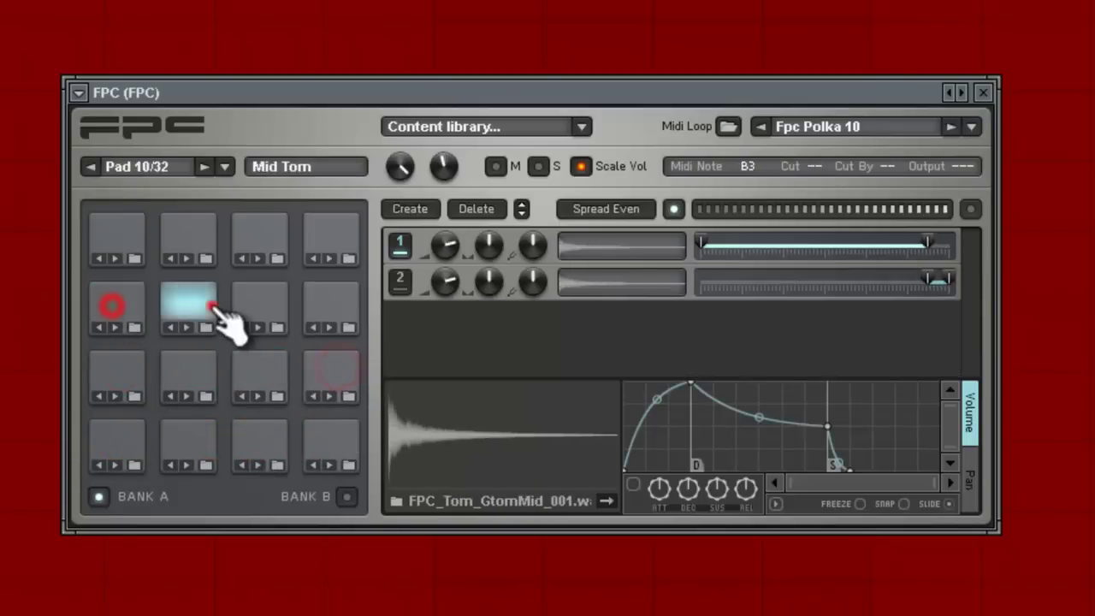
{"action": "left_click", "coordinate": [263, 309]}
{"action": "left_click", "coordinate": [334, 310]}
Audition the cymbal pads (Lite Crash, Ride Bell) and the Hi, Mid, Lo and Floor Tom pads.
{"action": "left_click", "coordinate": [109, 223]}
{"action": "left_click", "coordinate": [200, 225]}
{"action": "left_click", "coordinate": [261, 232]}
{"action": "left_click", "coordinate": [321, 232]}
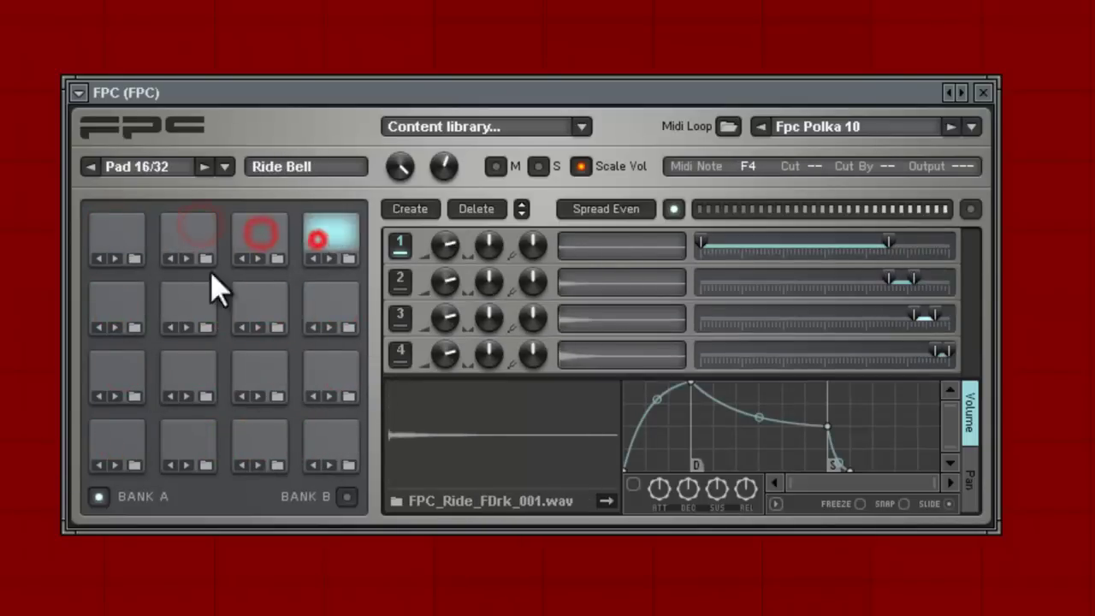
{"action": "left_click", "coordinate": [137, 294]}
{"action": "left_click", "coordinate": [192, 296]}
{"action": "left_click", "coordinate": [265, 304]}
{"action": "left_click", "coordinate": [338, 301]}
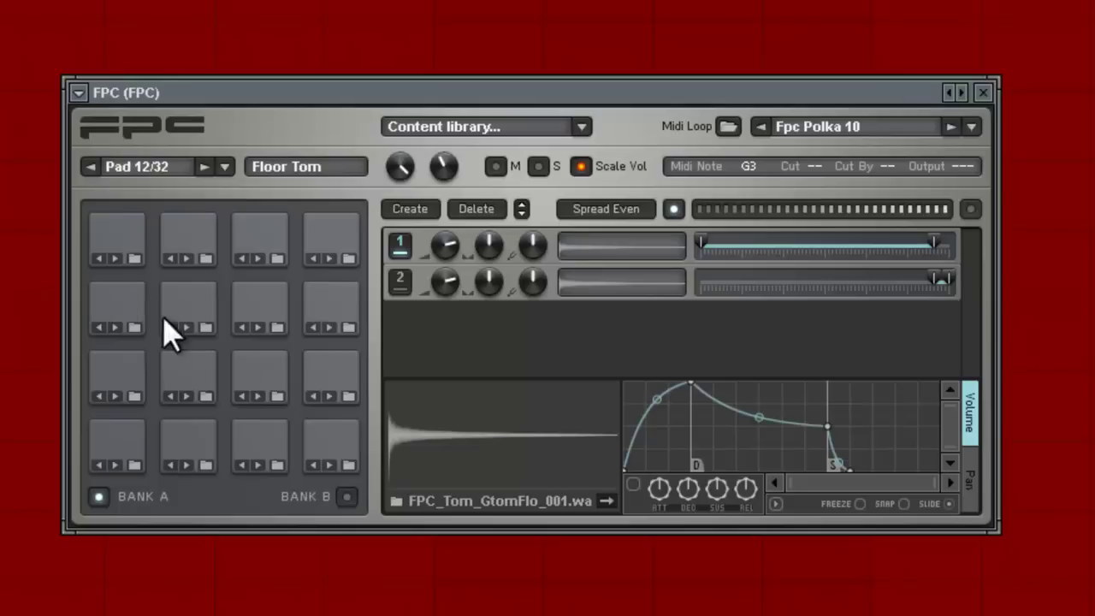
{"action": "left_click", "coordinate": [136, 435]}
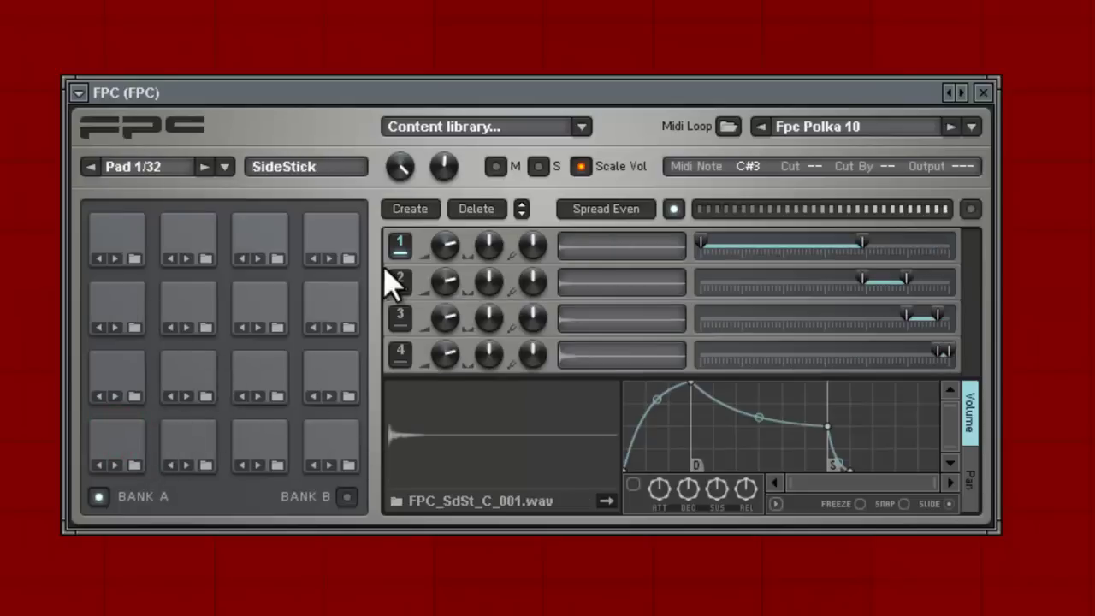
{"action": "left_click", "coordinate": [141, 312]}
{"action": "left_click", "coordinate": [200, 310]}
{"action": "left_click", "coordinate": [257, 310]}
{"action": "left_click", "coordinate": [319, 304]}
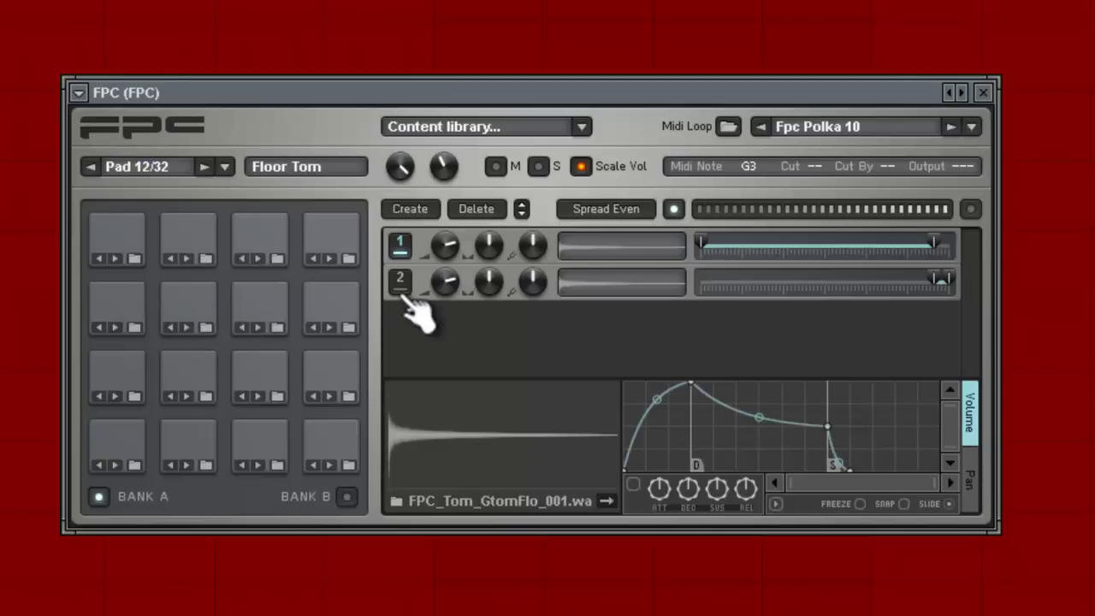
{"action": "left_click", "coordinate": [137, 307]}
{"action": "left_click", "coordinate": [202, 301]}
{"action": "left_click", "coordinate": [278, 304]}
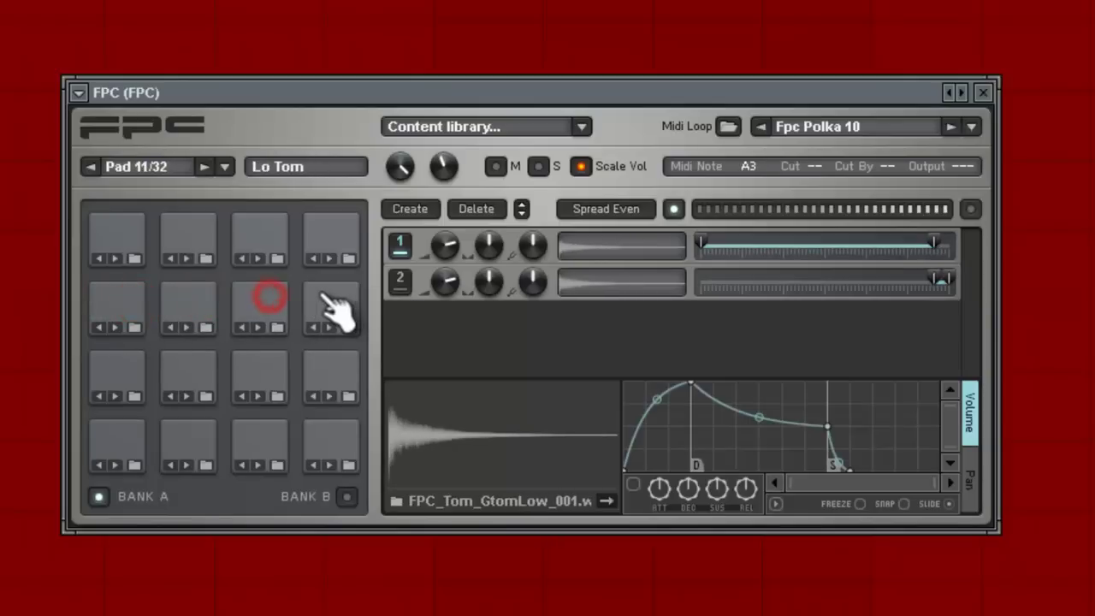
{"action": "left_click", "coordinate": [330, 303]}
{"action": "left_click", "coordinate": [283, 310]}
{"action": "left_click", "coordinate": [205, 312]}
{"action": "left_click", "coordinate": [130, 306]}
{"action": "left_click", "coordinate": [192, 303]}
{"action": "left_click", "coordinate": [265, 306]}
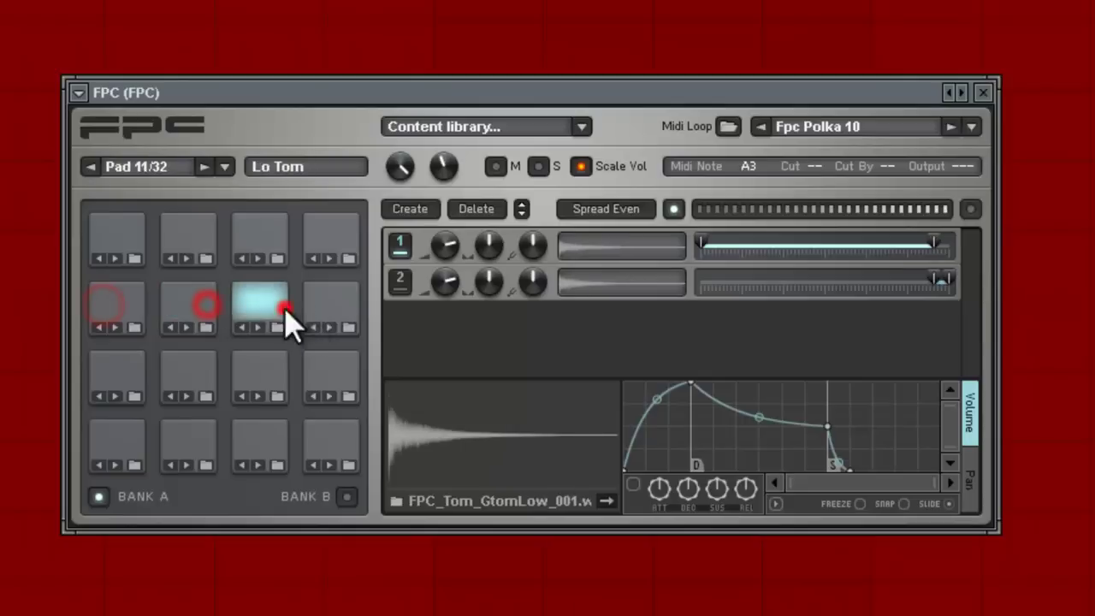
{"action": "left_click", "coordinate": [334, 304]}
{"action": "left_click", "coordinate": [120, 304]}
{"action": "left_click", "coordinate": [179, 298]}
{"action": "left_click", "coordinate": [261, 299]}
{"action": "left_click", "coordinate": [336, 301]}
{"action": "left_click", "coordinate": [257, 304]}
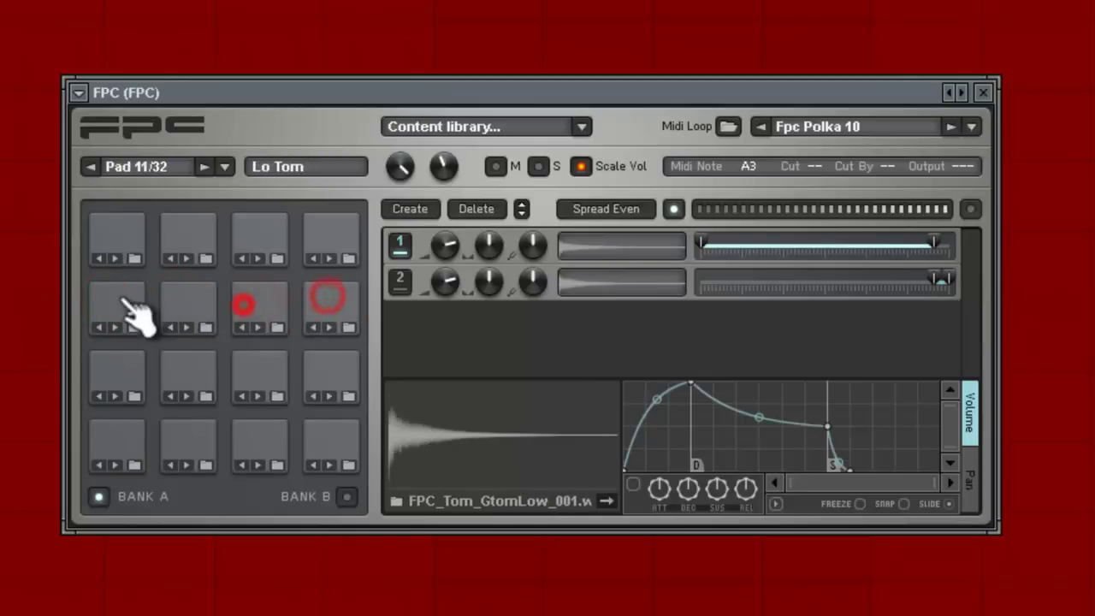
{"action": "left_click", "coordinate": [125, 301]}
{"action": "left_click", "coordinate": [184, 304]}
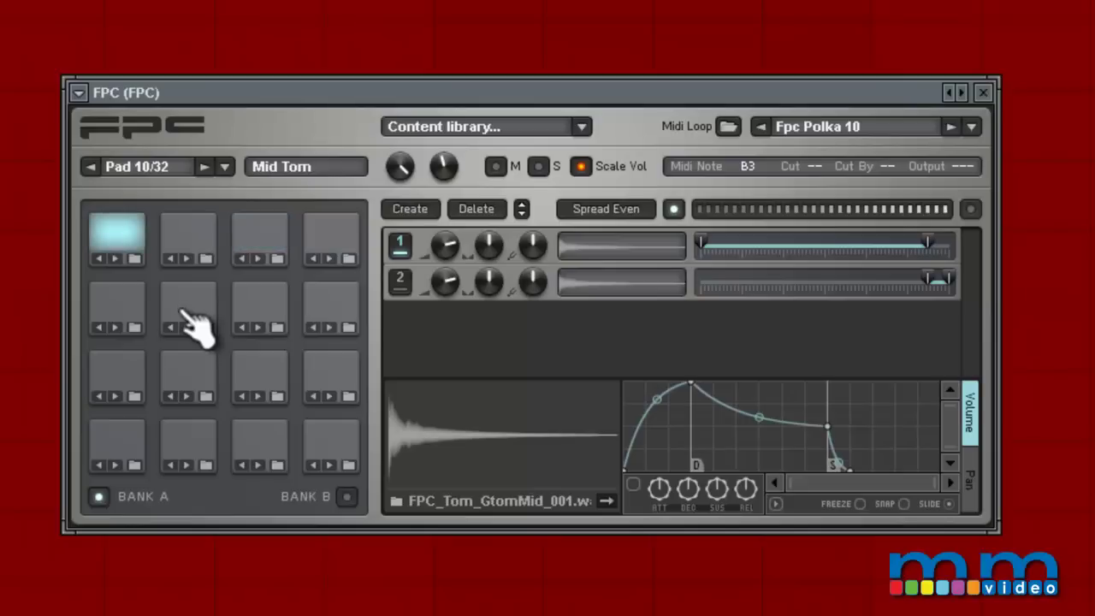
{"action": "left_click", "coordinate": [122, 304]}
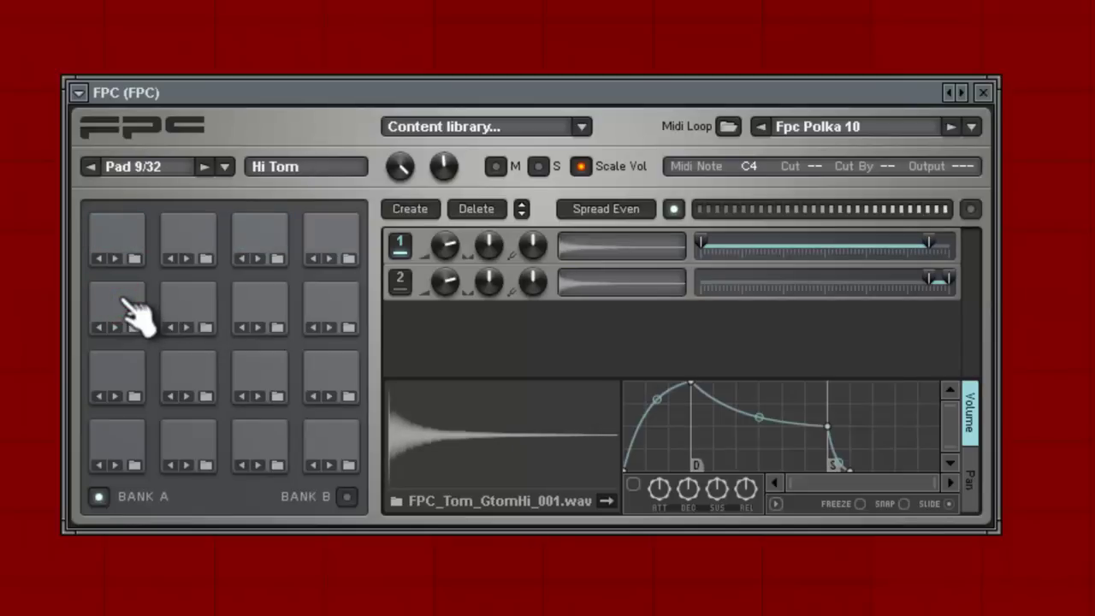
{"action": "left_click", "coordinate": [122, 295]}
{"action": "left_click", "coordinate": [123, 295]}
Use MIDI note Learn to remap Hi Tom to F#4 and Mid Tom to G#4.
{"action": "left_click", "coordinate": [749, 166]}
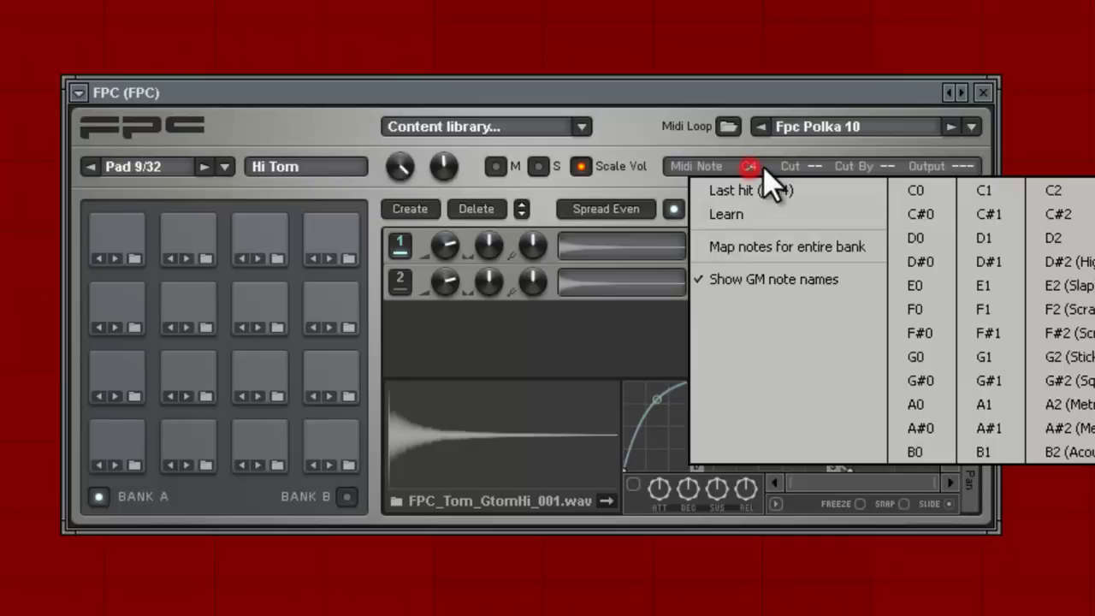
{"action": "left_click", "coordinate": [753, 213]}
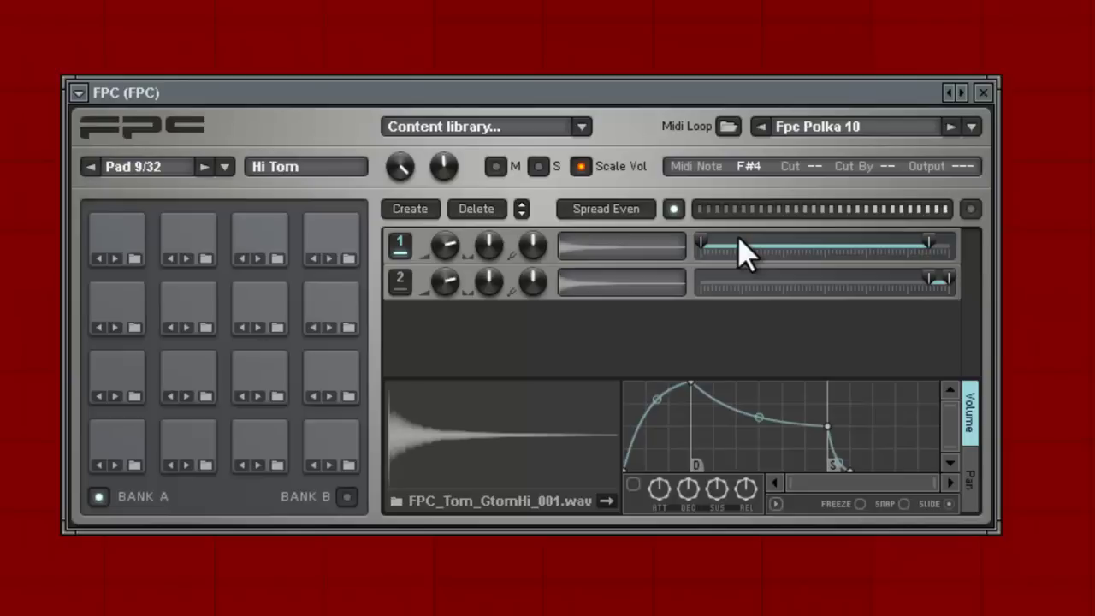
{"action": "left_click", "coordinate": [183, 294]}
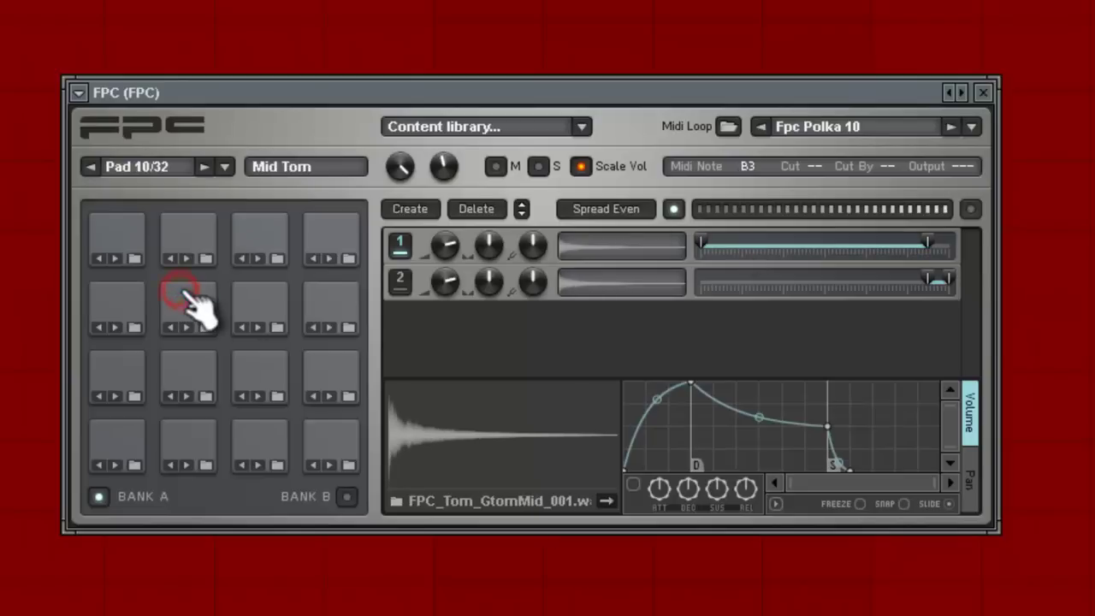
{"action": "left_click", "coordinate": [748, 166]}
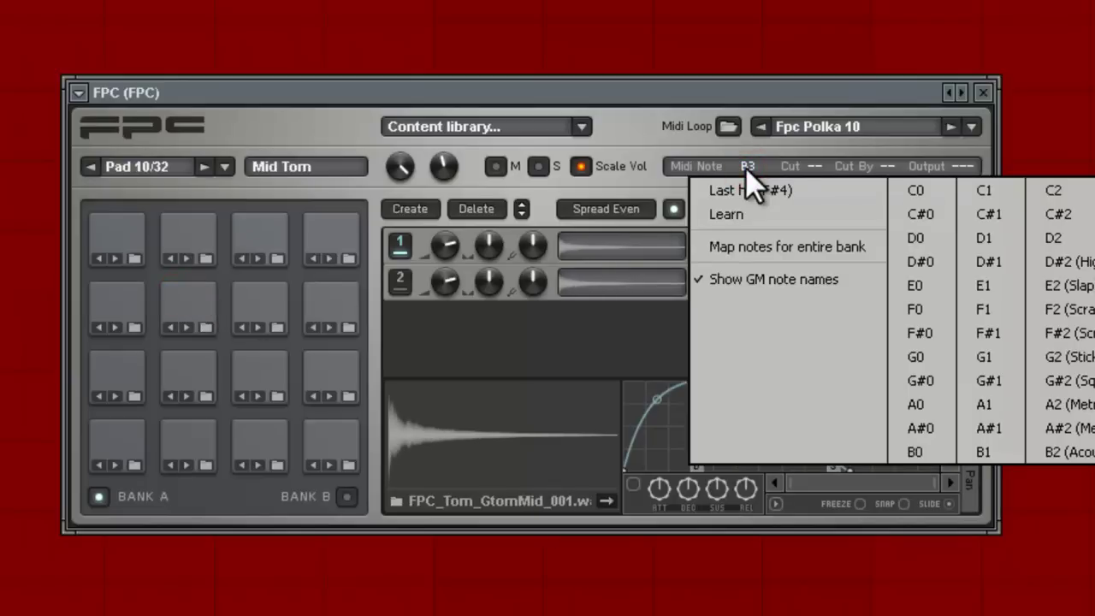
{"action": "left_click", "coordinate": [767, 210]}
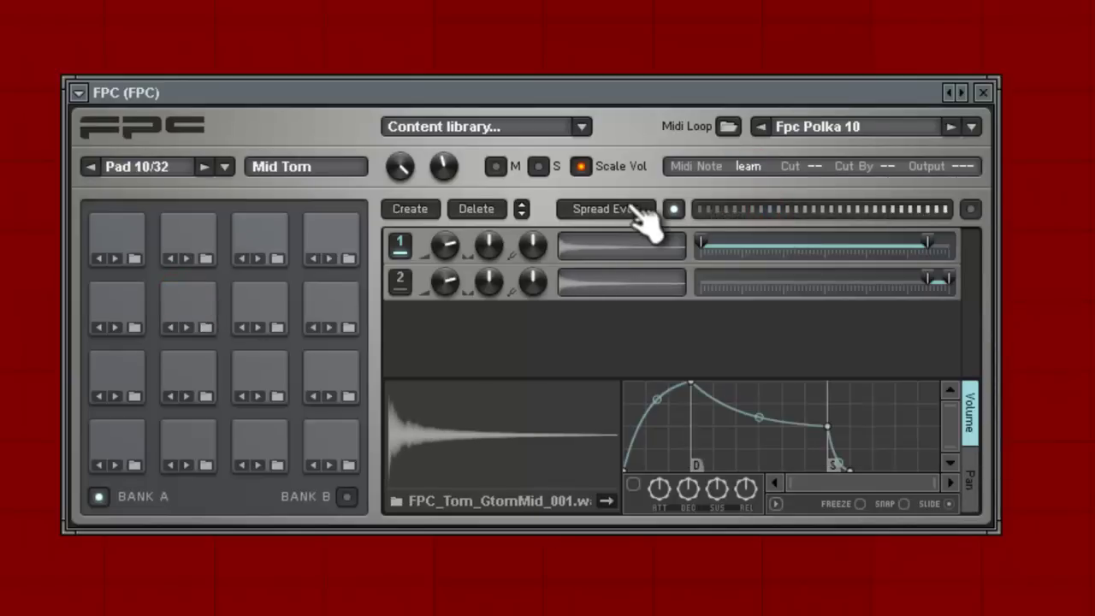
{"action": "key", "text": "h"}
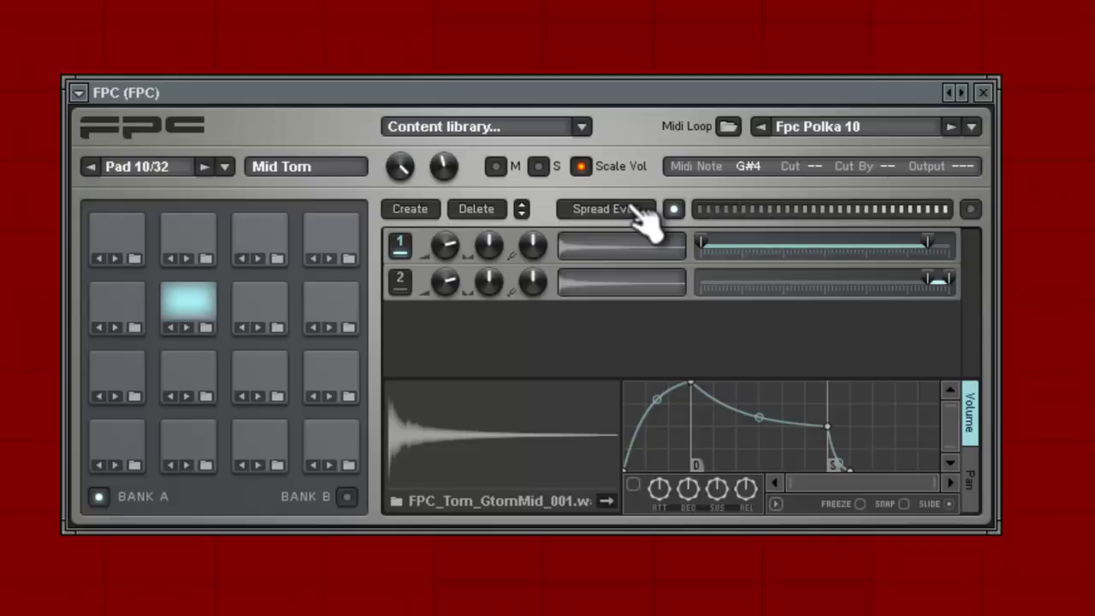
Select the Lo Tom pad and put its MIDI note into Learn to remap it to D#4.
{"action": "left_click", "coordinate": [282, 307]}
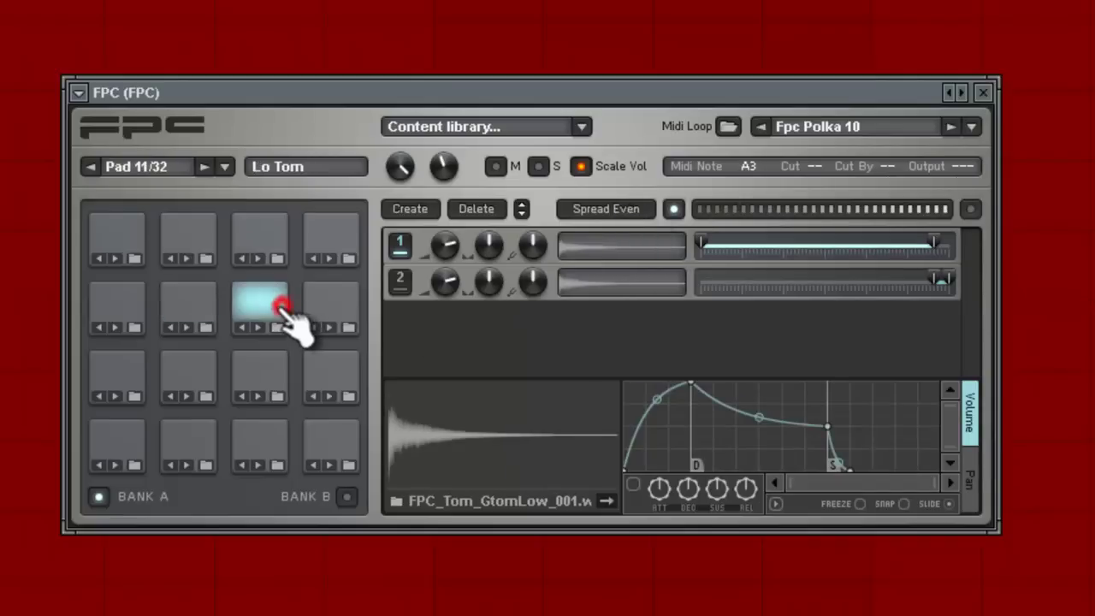
{"action": "left_click", "coordinate": [254, 297]}
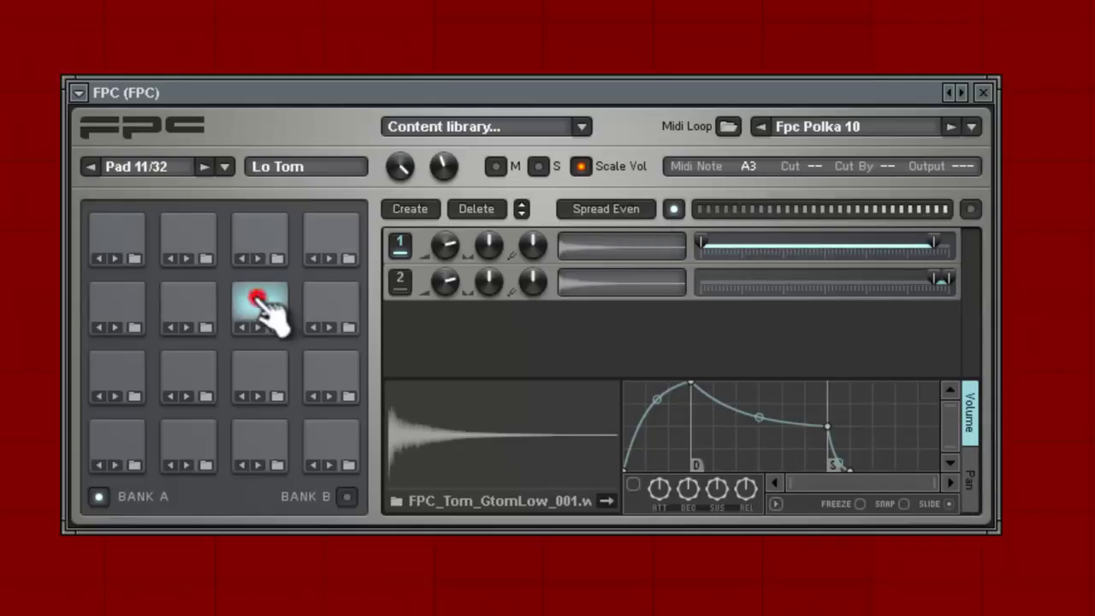
{"action": "left_click", "coordinate": [768, 162]}
{"action": "left_click", "coordinate": [746, 213]}
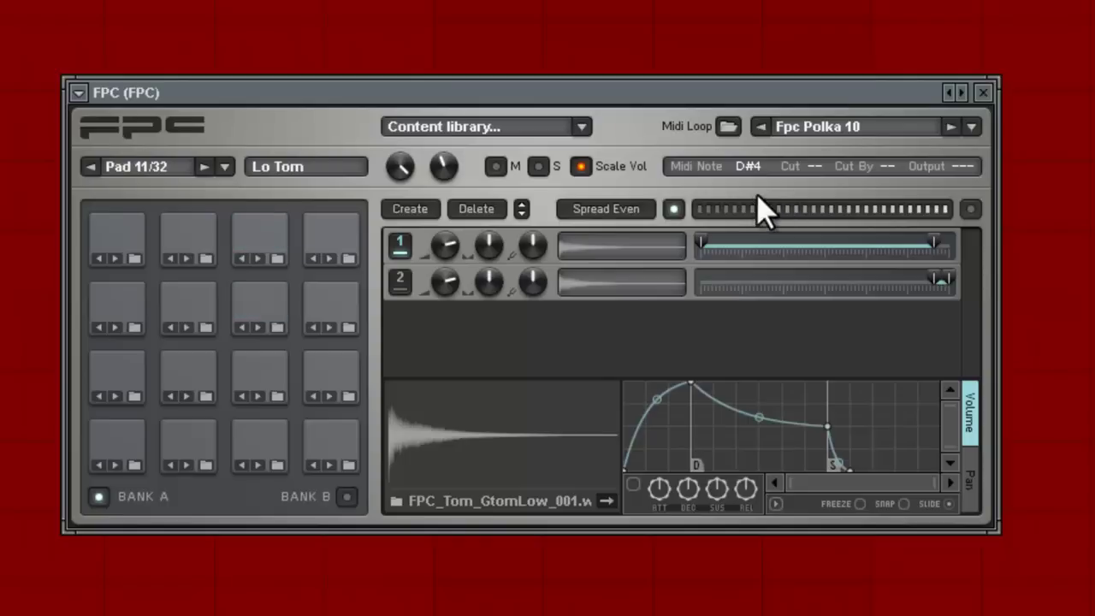
Select the Lite Ride pad and set its MIDI note to Learn, moving it to A3.
{"action": "left_click", "coordinate": [267, 240]}
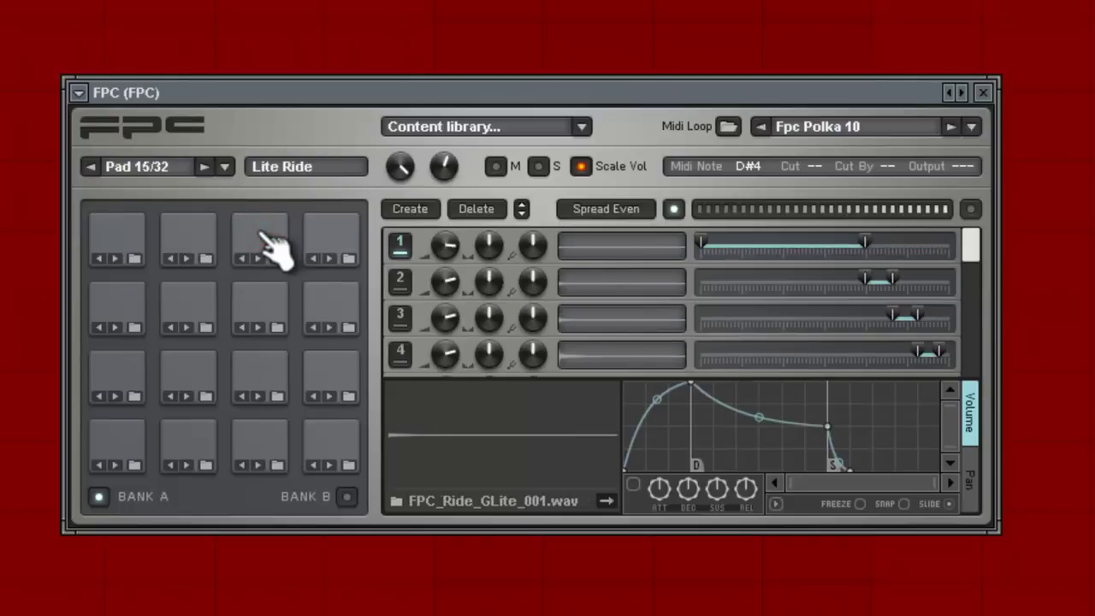
{"action": "left_click", "coordinate": [749, 167]}
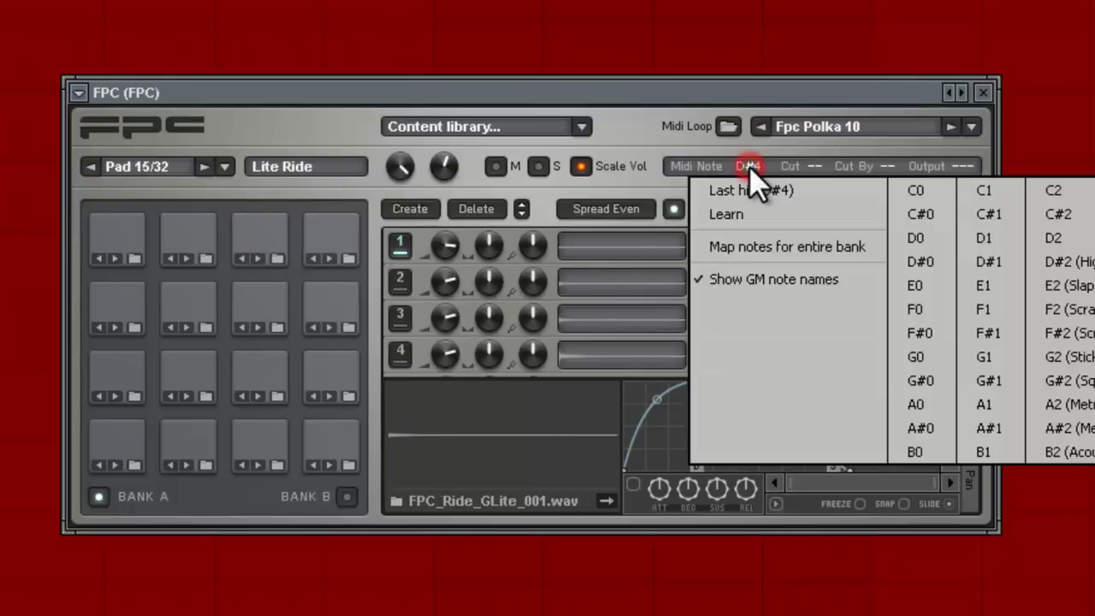
{"action": "left_click", "coordinate": [751, 214]}
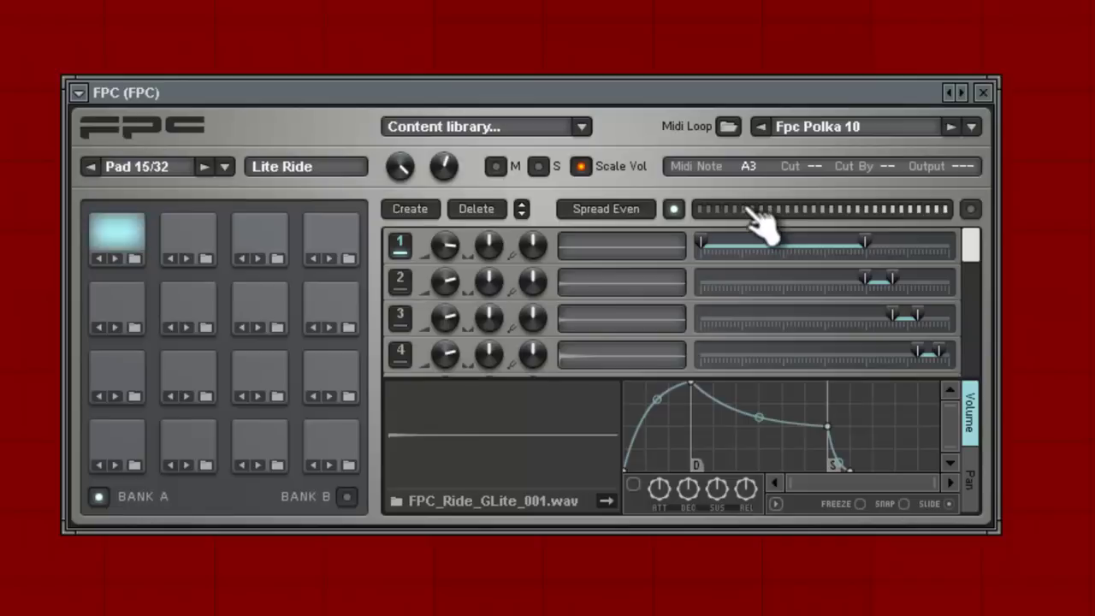
Select the Floor Tom pad and learn its new MIDI note C#4.
{"action": "left_click", "coordinate": [344, 299]}
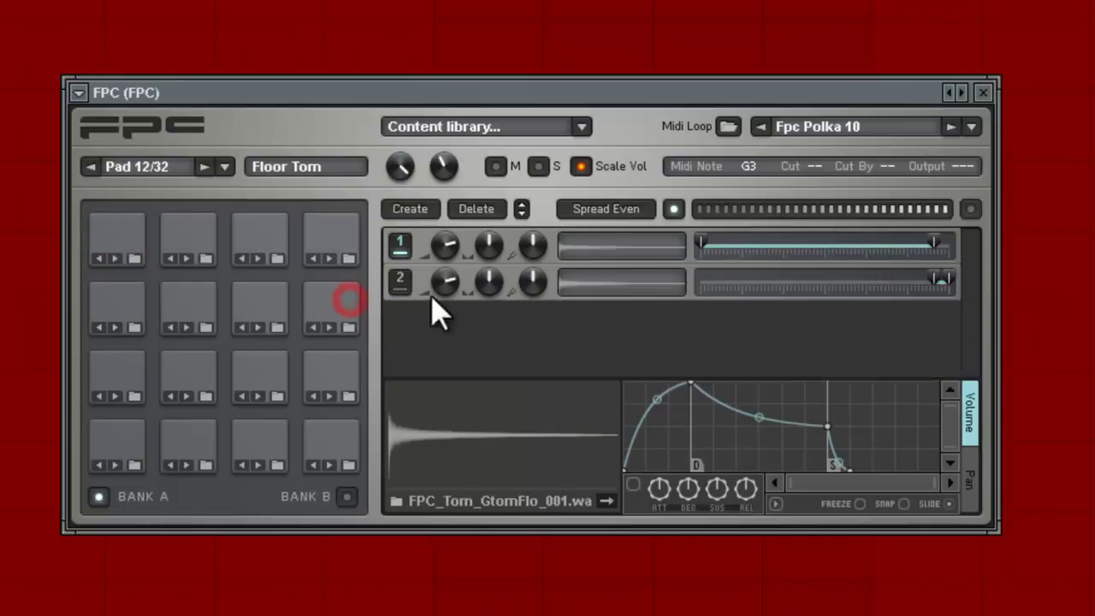
{"action": "left_click", "coordinate": [748, 165]}
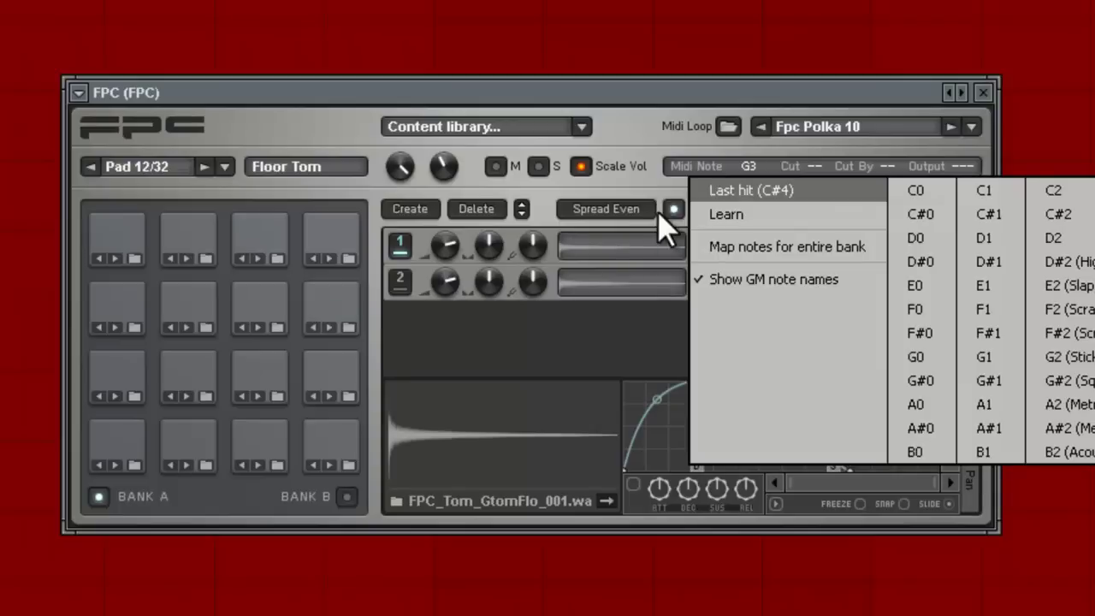
{"action": "left_click", "coordinate": [750, 212]}
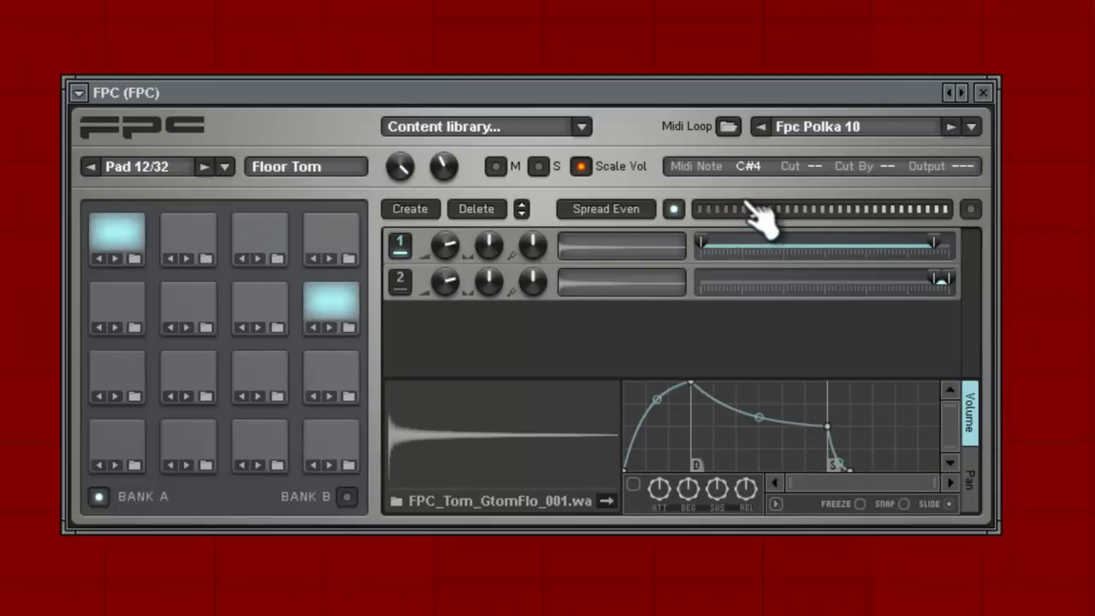
Select the Crash pad and learn its new MIDI note C4.
{"action": "left_click", "coordinate": [141, 239]}
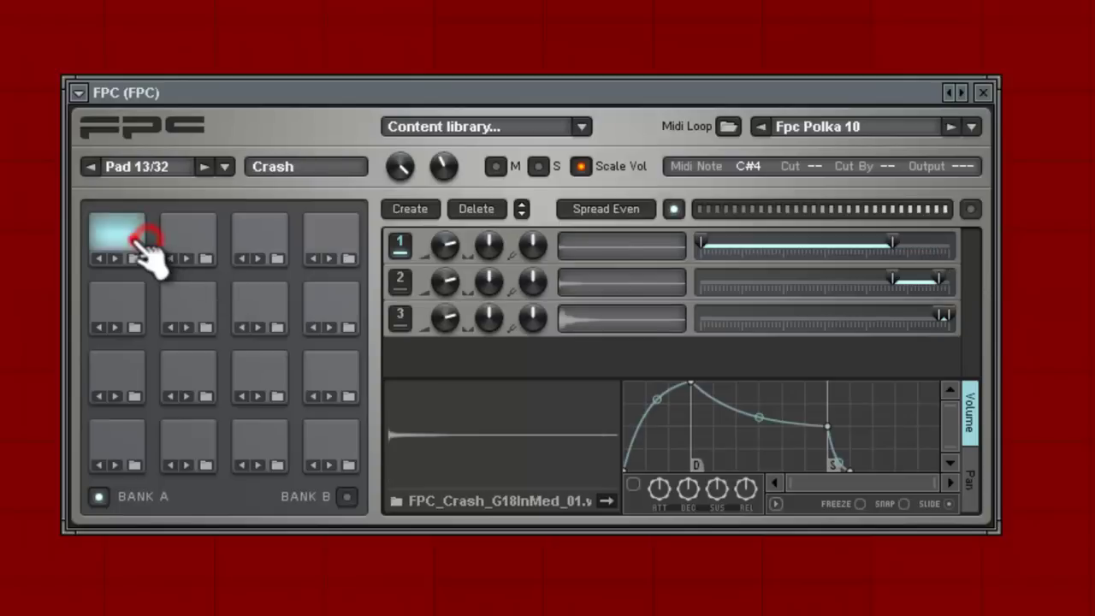
{"action": "left_click", "coordinate": [751, 166]}
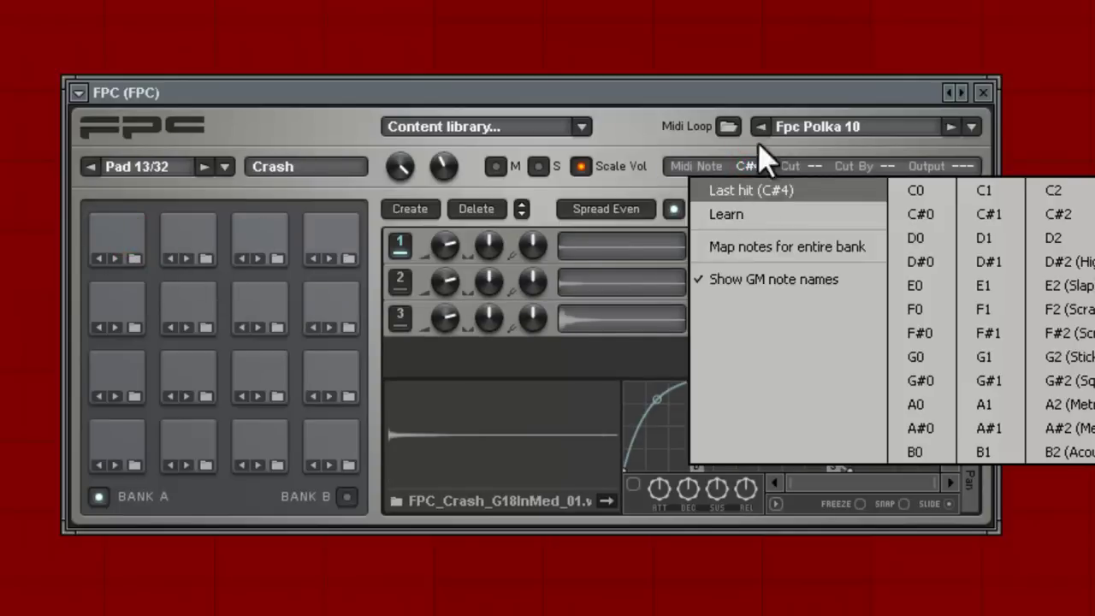
{"action": "left_click", "coordinate": [699, 104]}
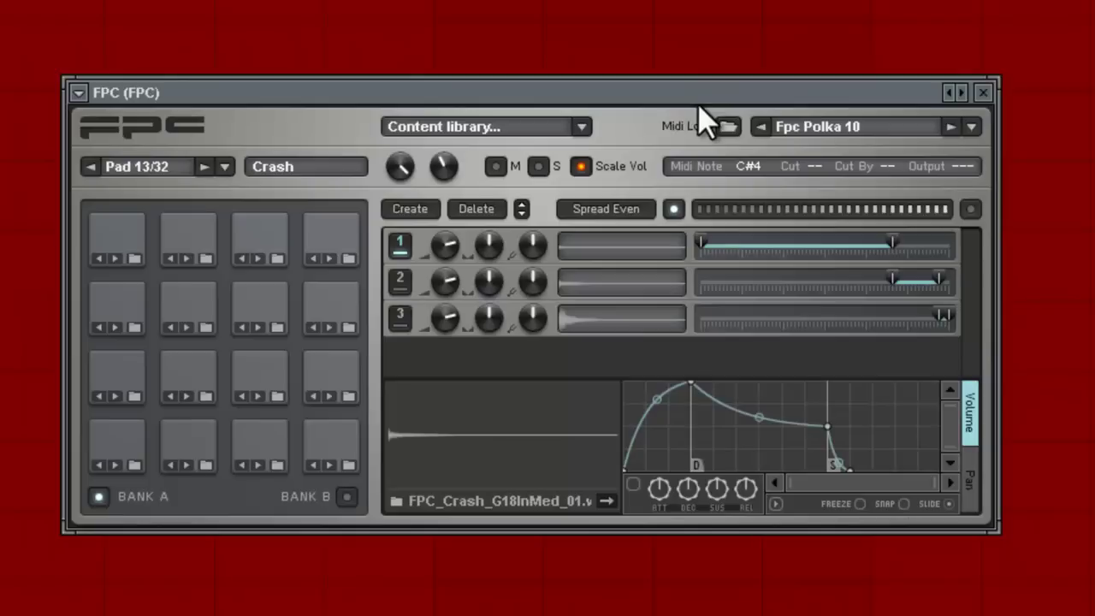
{"action": "left_click", "coordinate": [750, 166]}
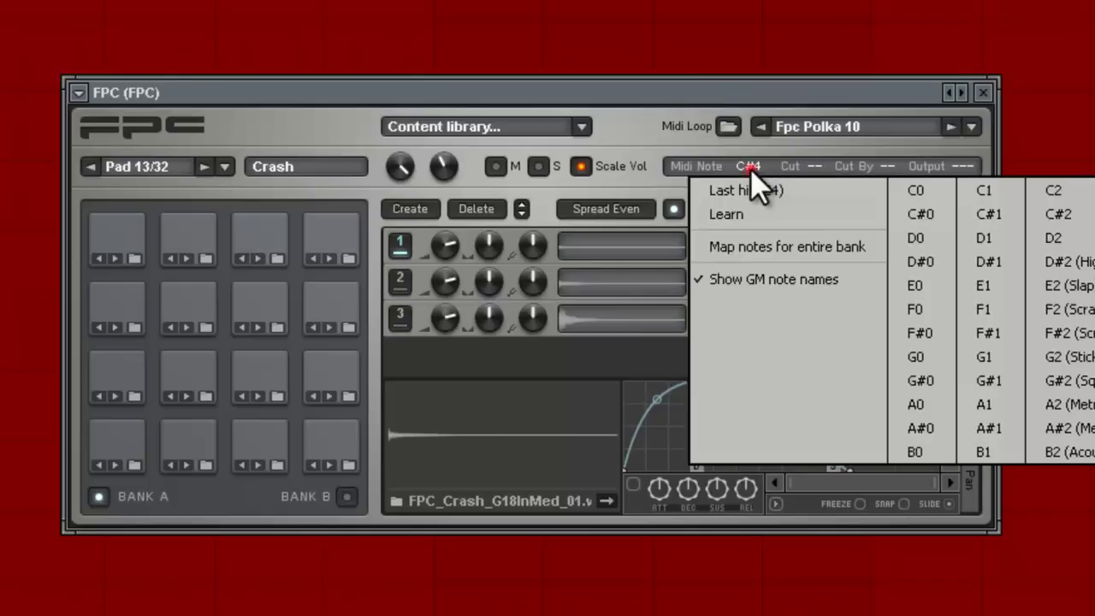
{"action": "left_click", "coordinate": [741, 214]}
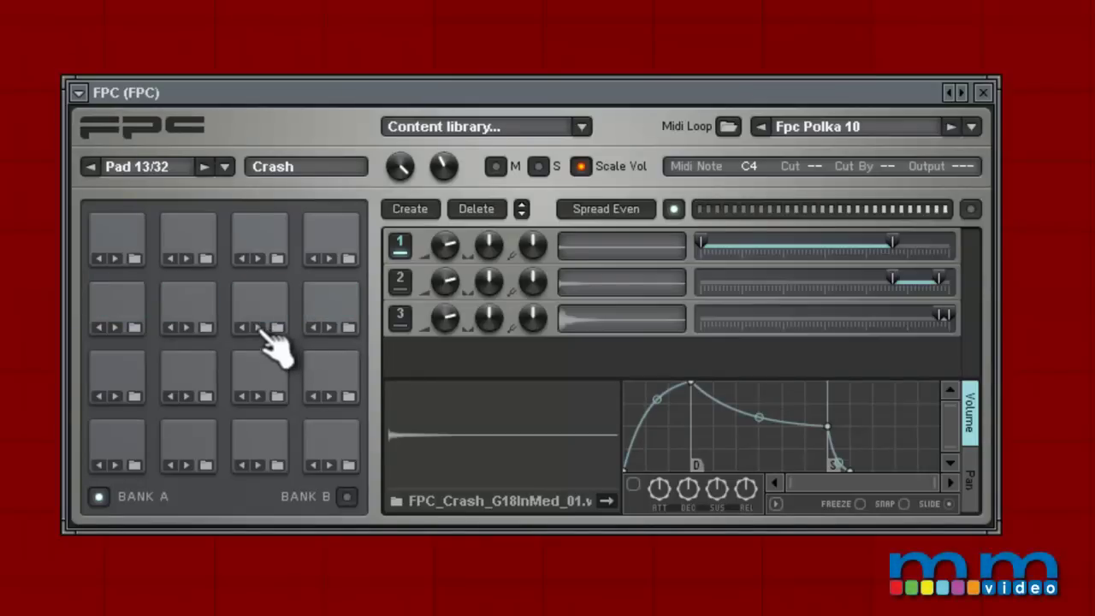
Save the remapped FPC pad notes via Pad menu > Notes > Save note layout as 'tomtom'.
{"action": "left_click", "coordinate": [78, 92]}
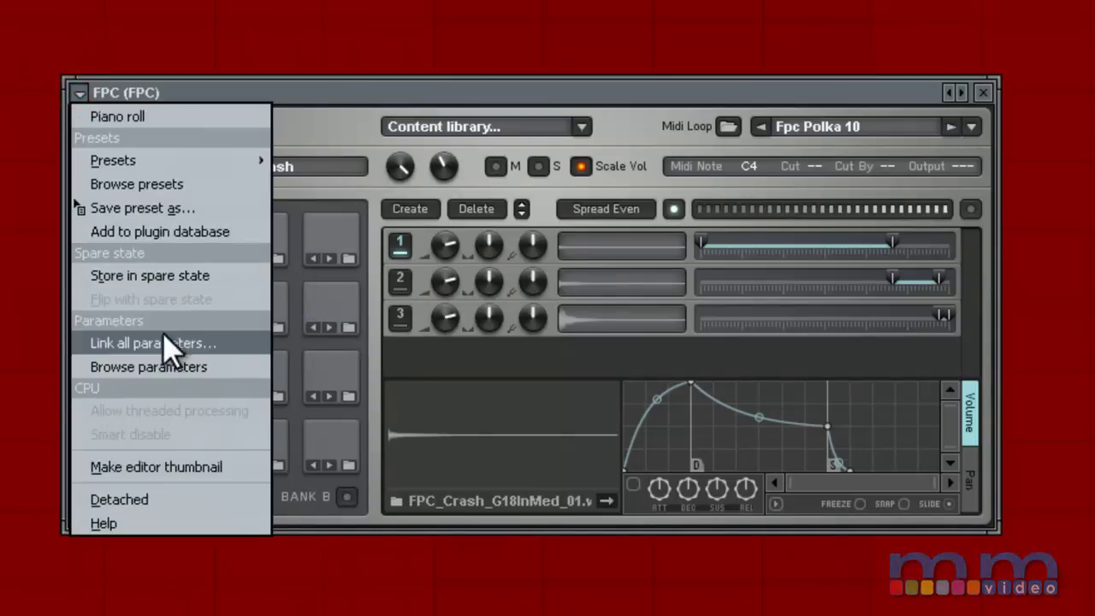
{"action": "left_click", "coordinate": [340, 123]}
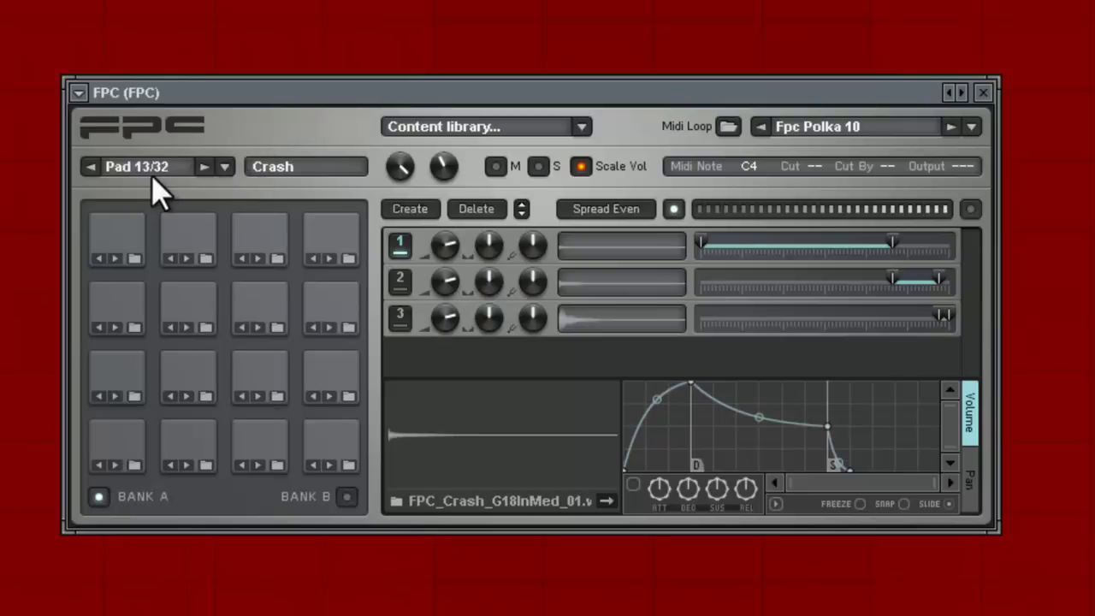
{"action": "left_click", "coordinate": [183, 165]}
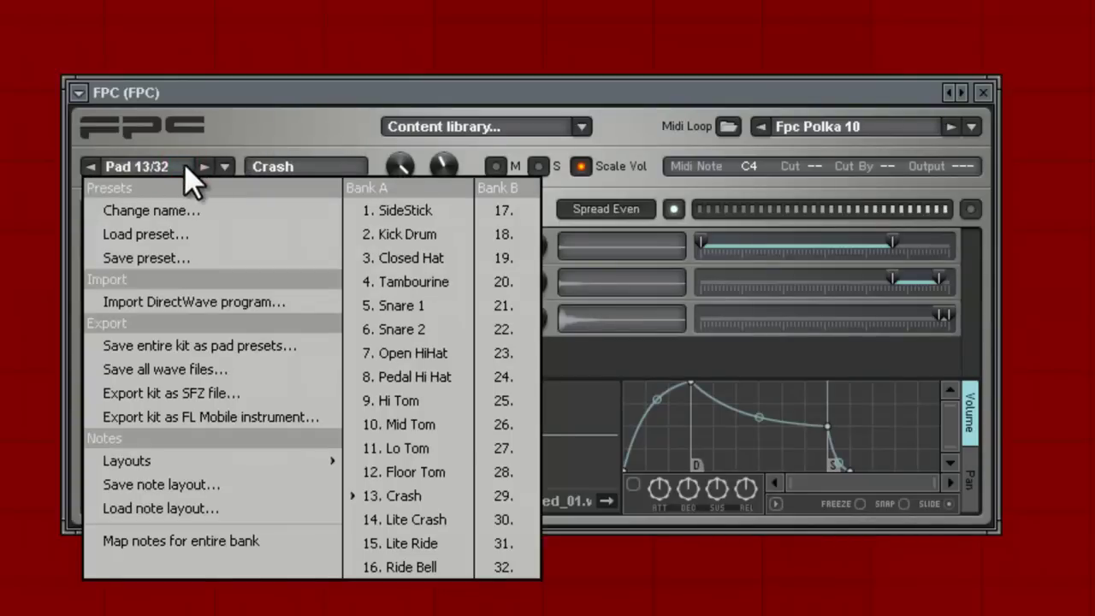
{"action": "left_click", "coordinate": [219, 139]}
{"action": "left_click", "coordinate": [226, 168]}
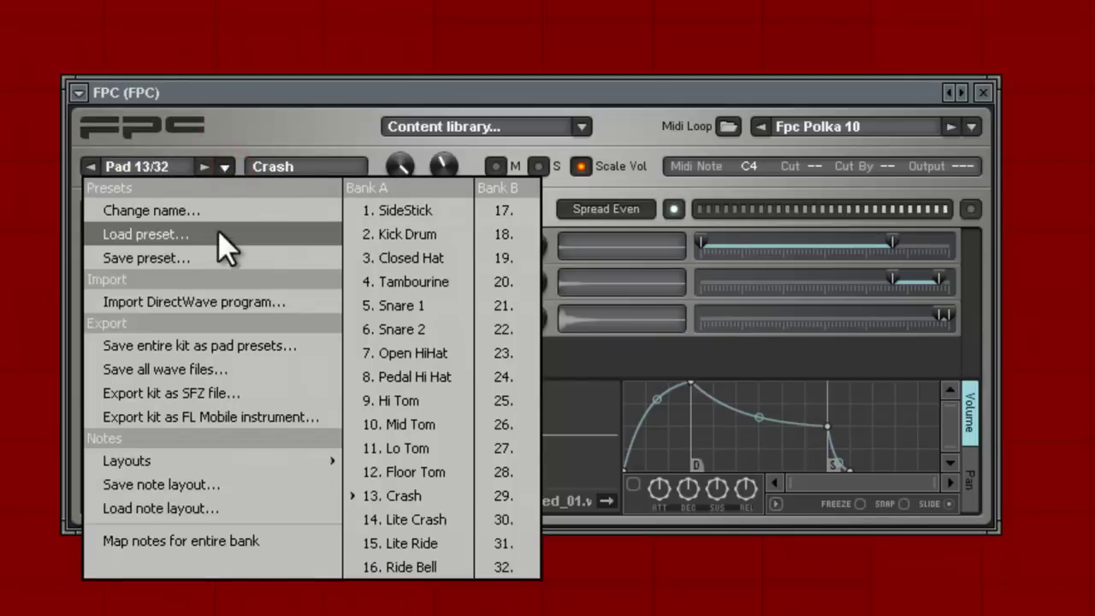
{"action": "left_click", "coordinate": [207, 484]}
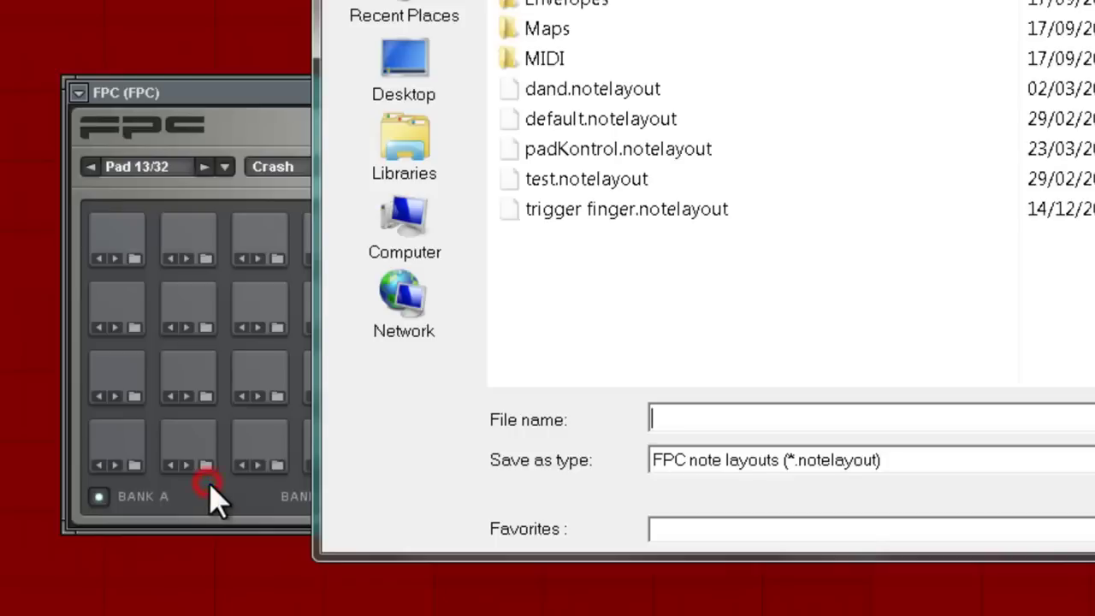
{"action": "left_click", "coordinate": [757, 420]}
{"action": "type", "text": "tomtom"}
{"action": "key", "text": "Return"}
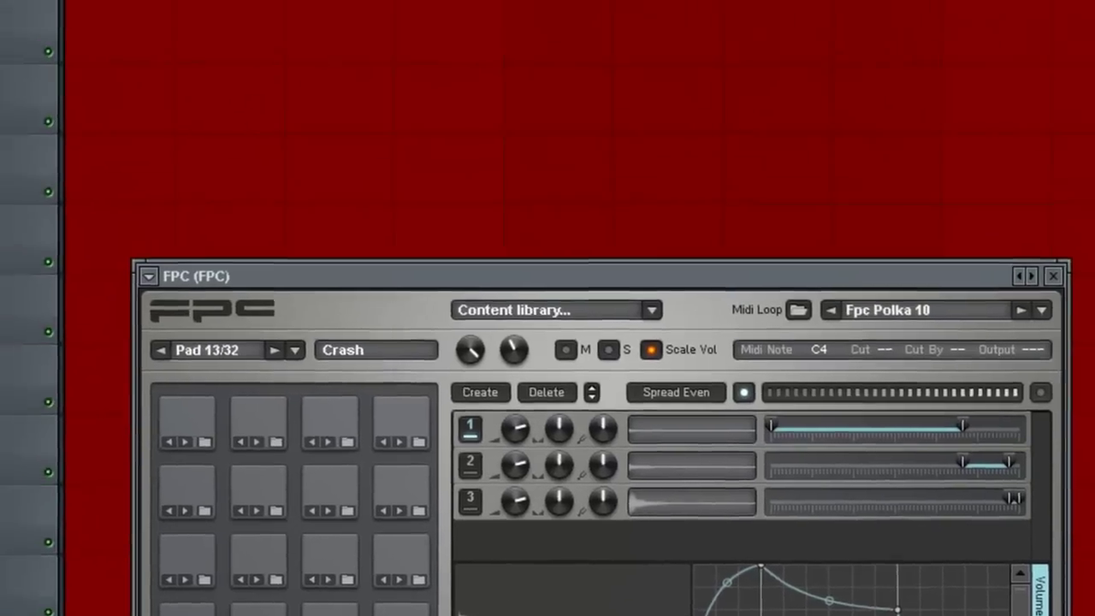
Start a new project, discarding changes to the current one.
{"action": "left_click", "coordinate": [30, 42]}
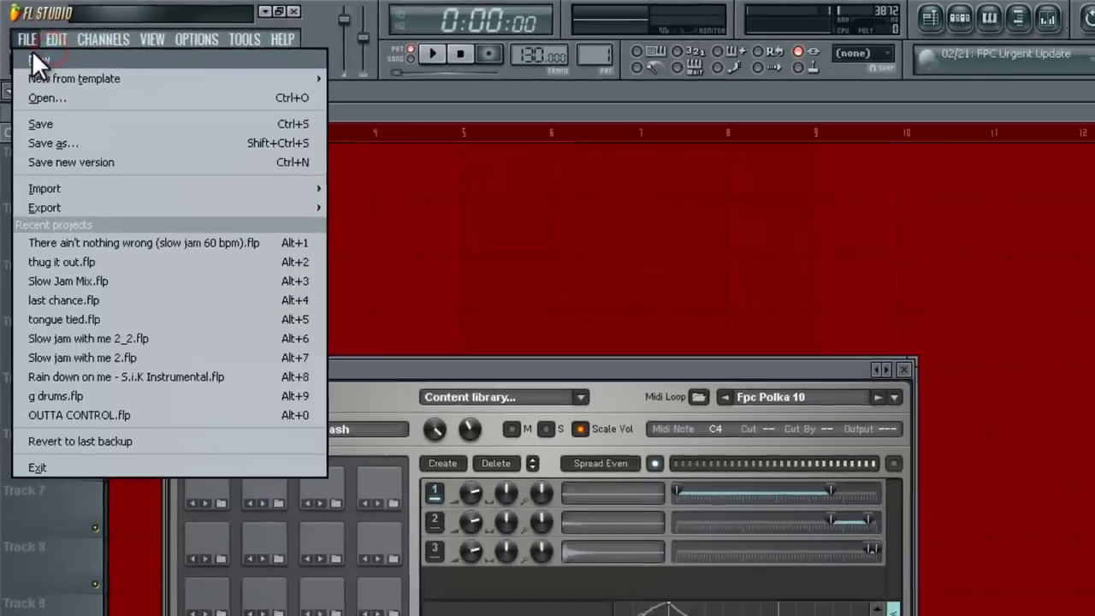
{"action": "left_click", "coordinate": [54, 71]}
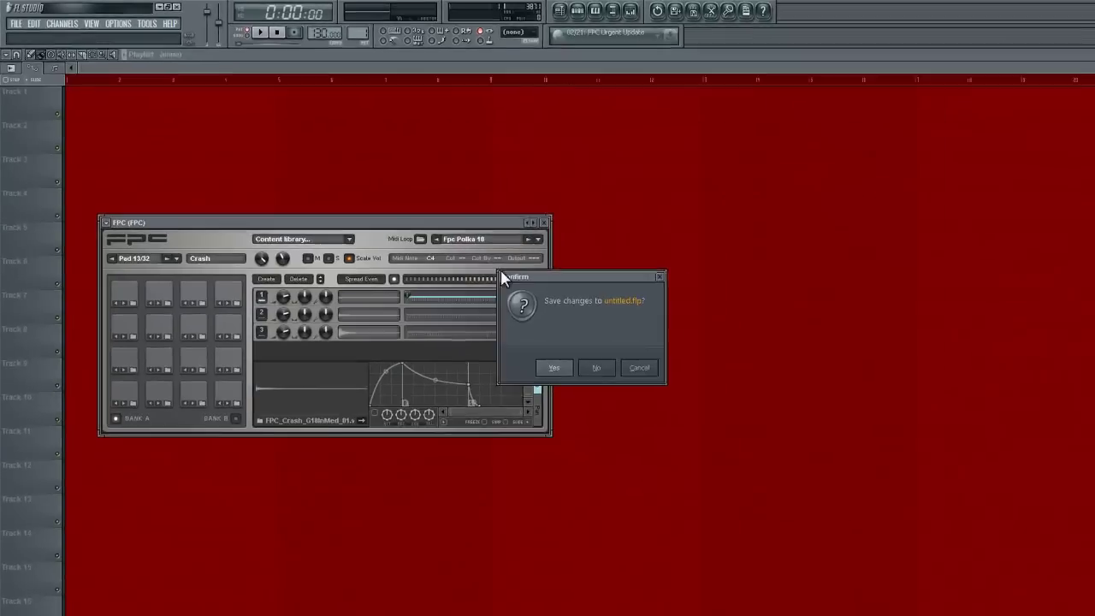
{"action": "left_click", "coordinate": [589, 367]}
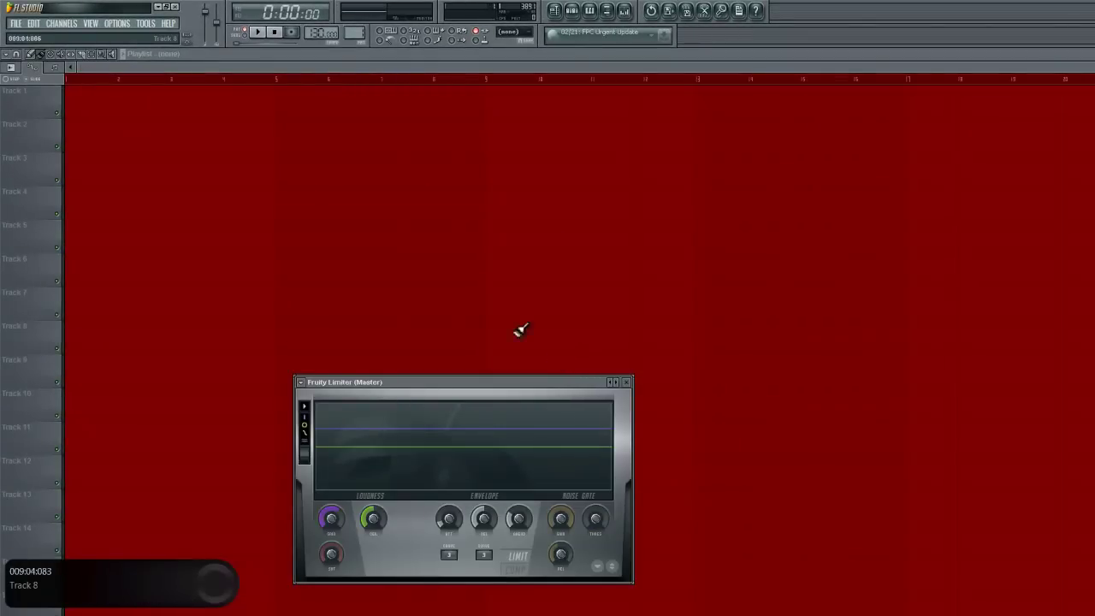
Add a fresh FPC and select pads Hi Tom through Floor Tom, still on default G3.
{"action": "left_click", "coordinate": [61, 23]}
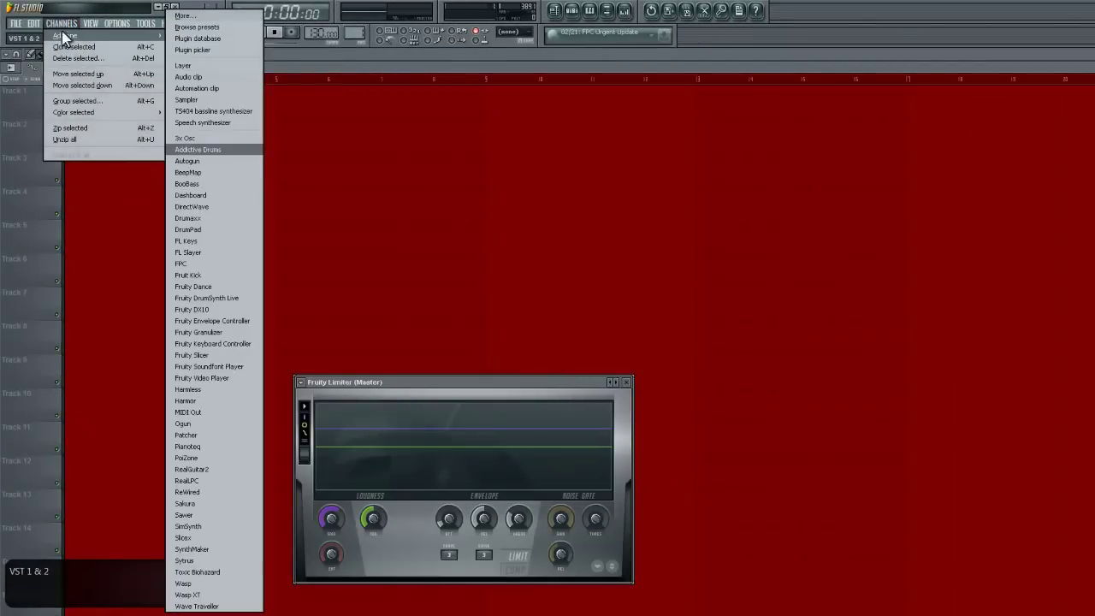
{"action": "left_click", "coordinate": [193, 263]}
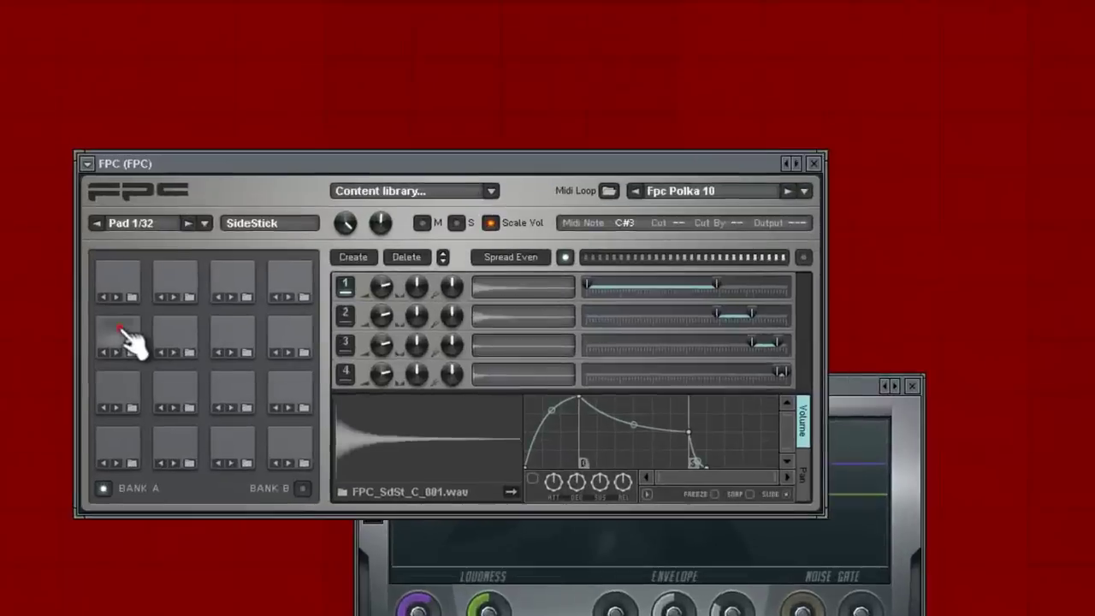
{"action": "left_click", "coordinate": [152, 353]}
{"action": "left_click", "coordinate": [186, 353]}
{"action": "left_click", "coordinate": [221, 353]}
{"action": "left_click", "coordinate": [255, 353]}
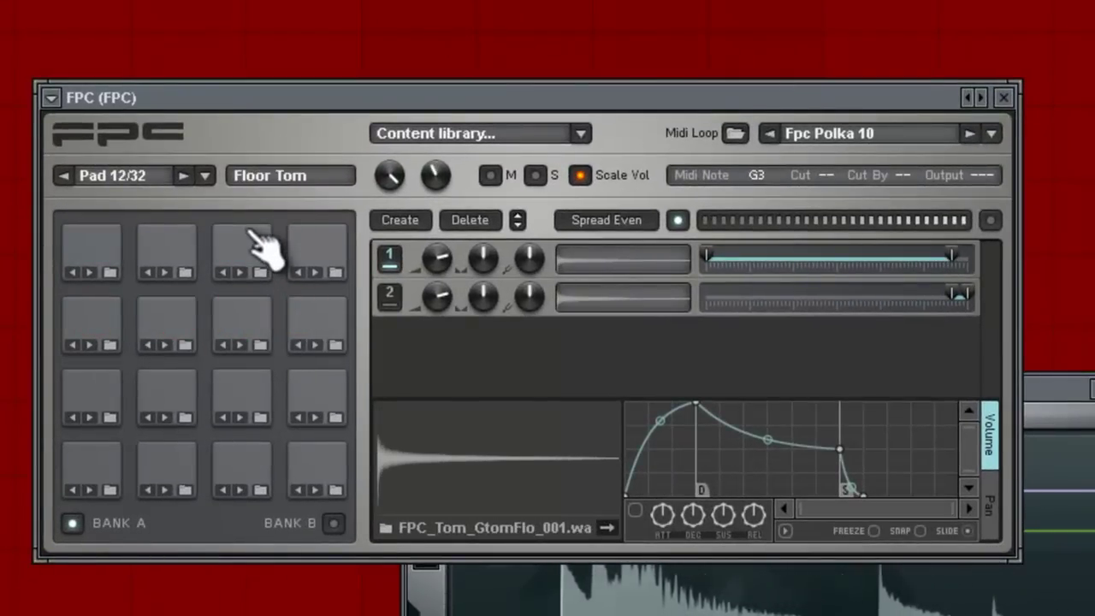
Load the 'tomtom' note layout from Pad menu > Notes > Layouts, moving Floor Tom to C#4.
{"action": "left_click", "coordinate": [207, 176]}
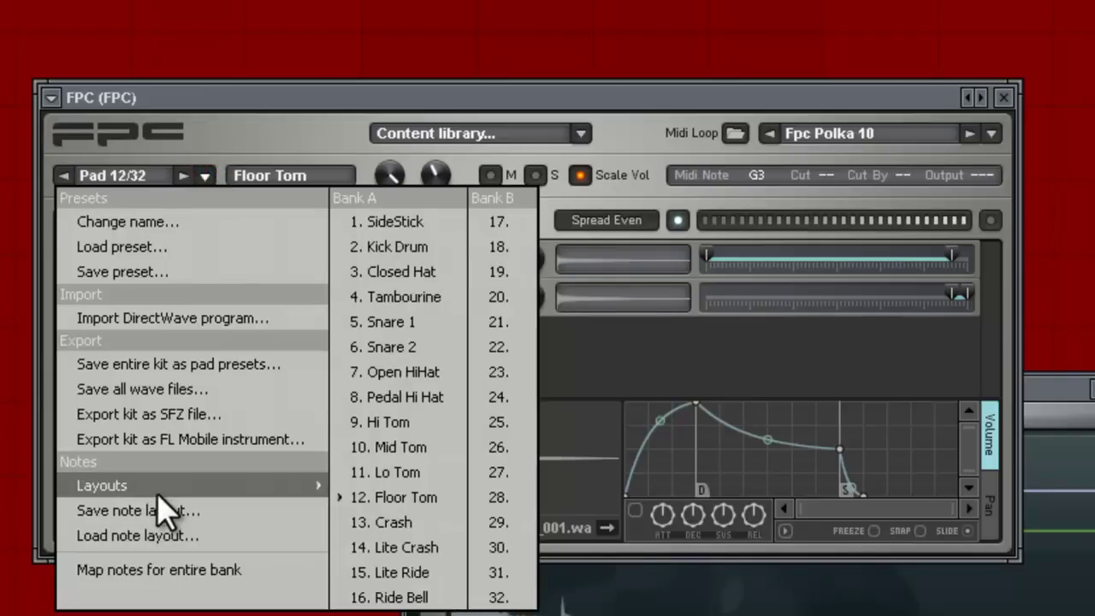
{"action": "mouse_move", "coordinate": [157, 493]}
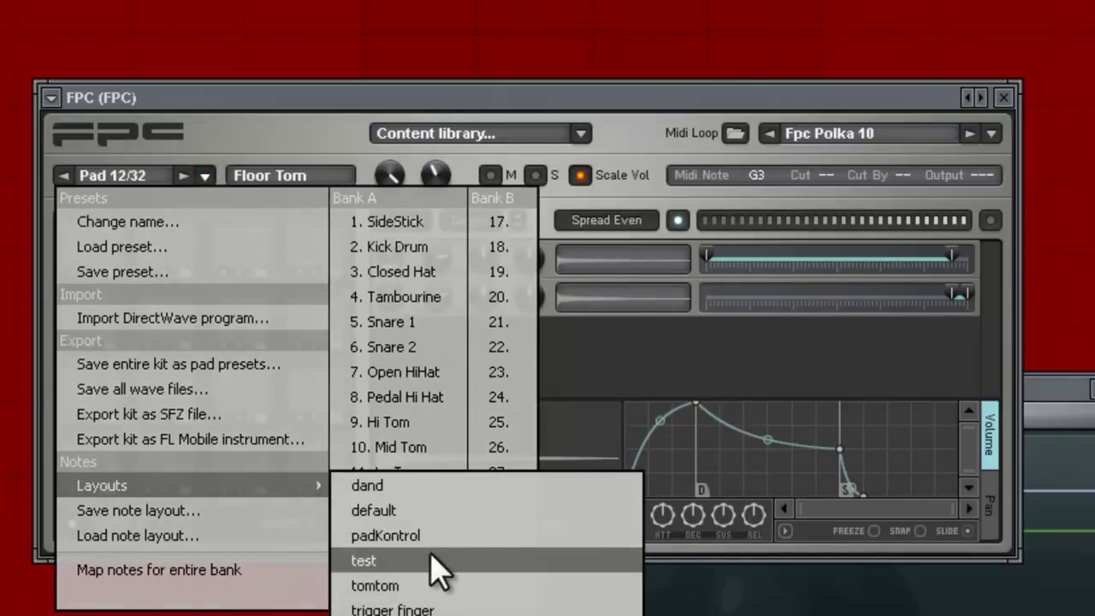
{"action": "left_click", "coordinate": [431, 584]}
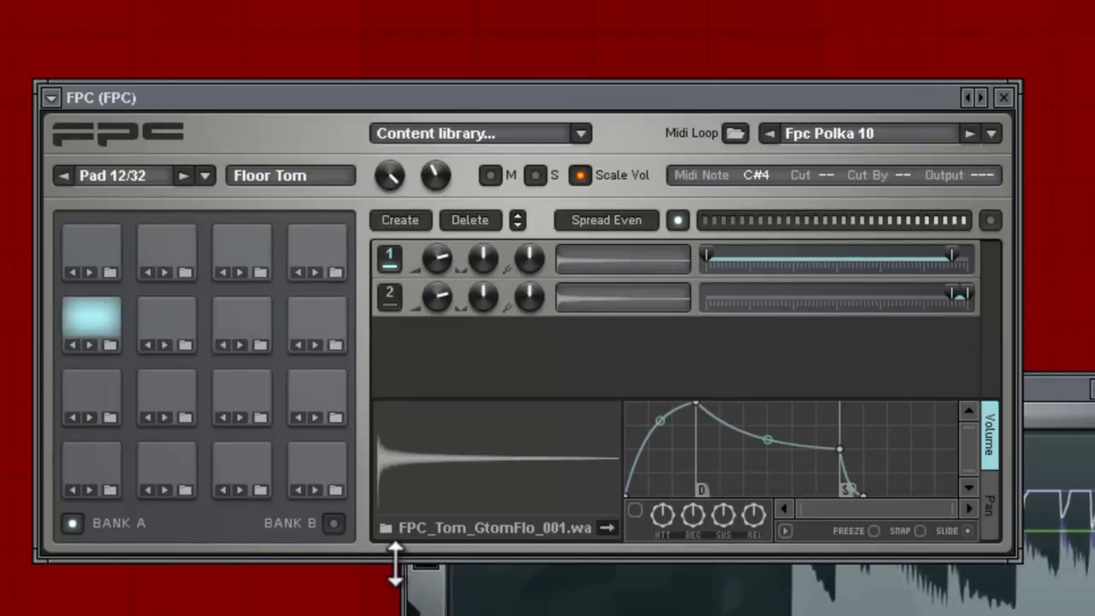
{"action": "left_click", "coordinate": [504, 543]}
{"action": "left_click", "coordinate": [504, 543]}
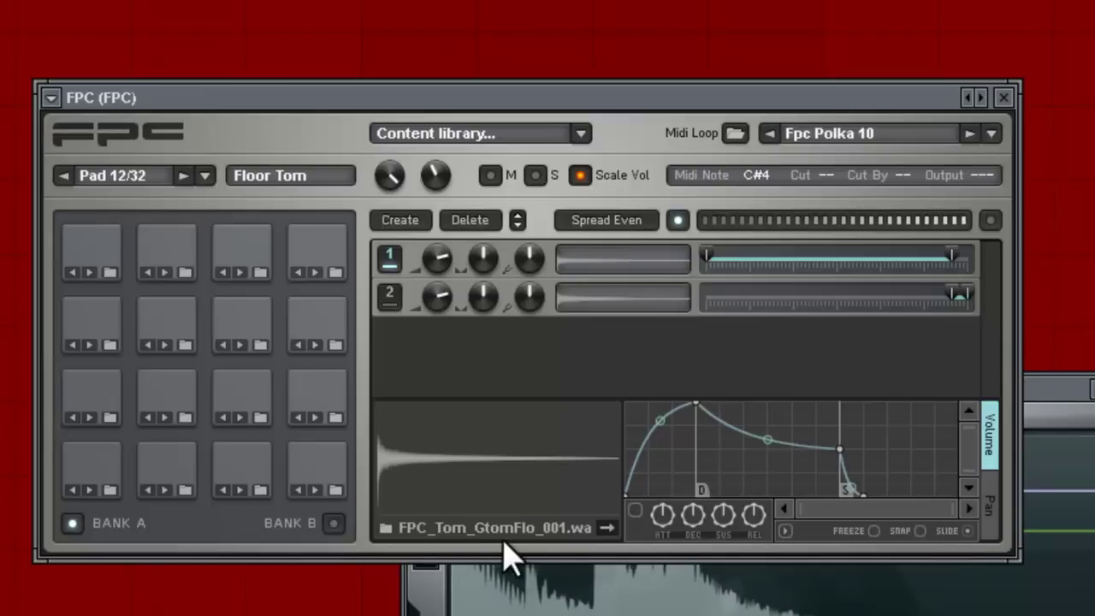